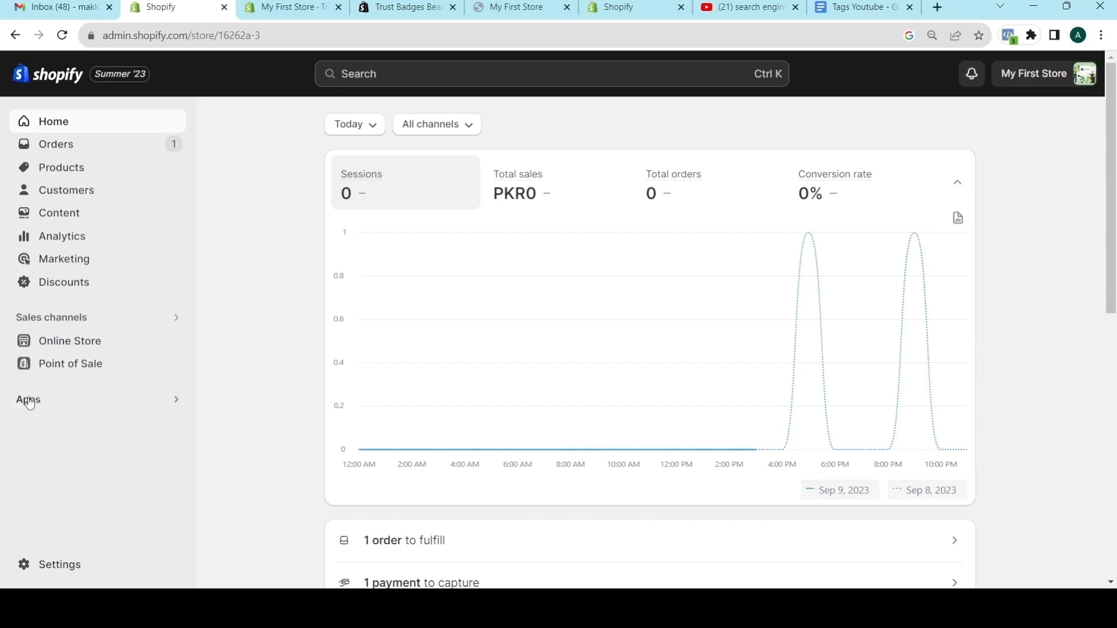
# Open the store's Apps and sales channels settings to view the installed apps.
pyautogui.click(60, 565)
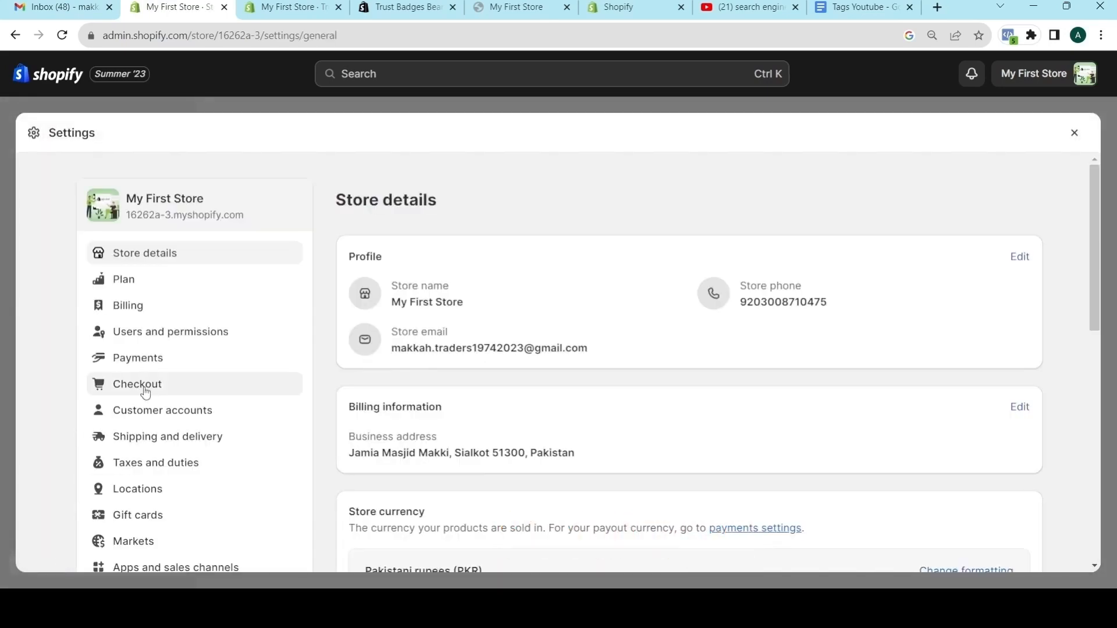
pyautogui.scroll(-4, 145, 389)
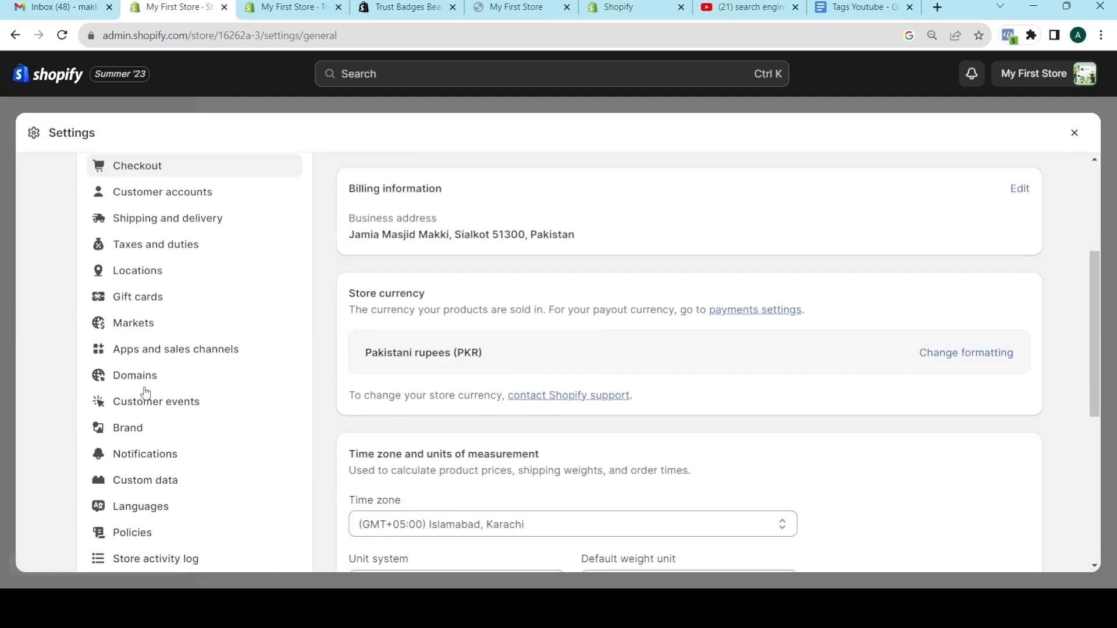
pyautogui.click(150, 352)
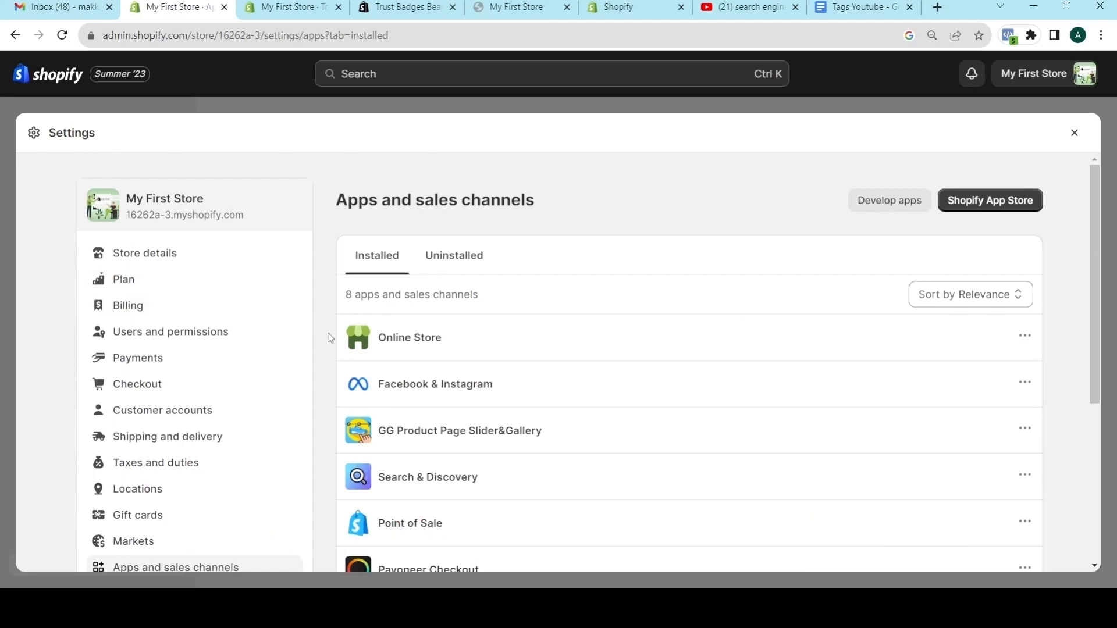
pyautogui.scroll(-1, 334, 337)
pyautogui.moveTo(347, 314)
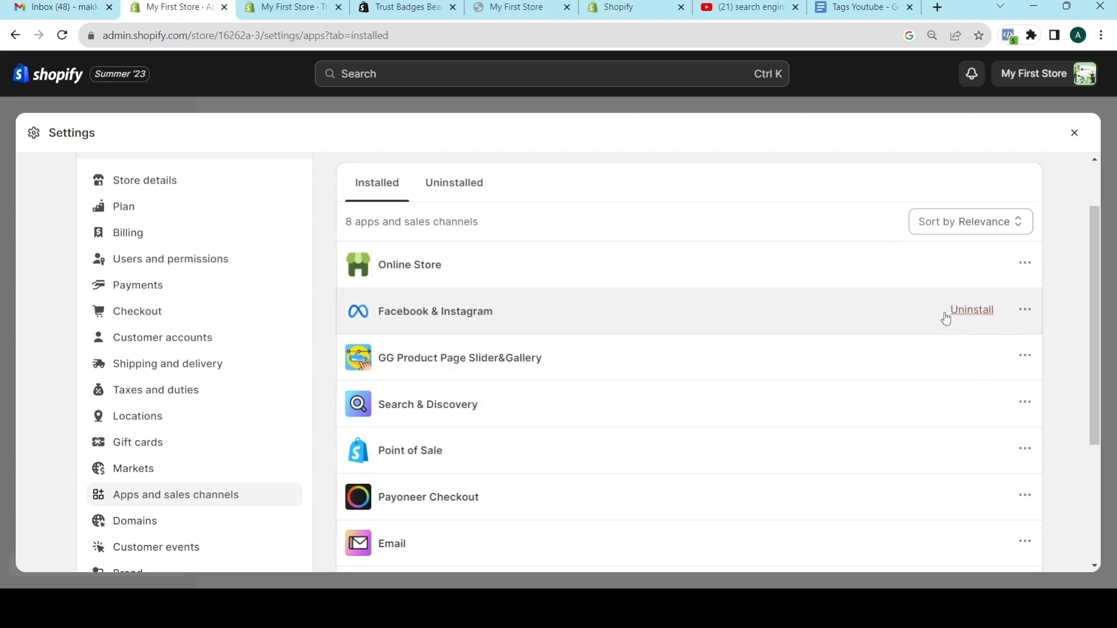
# Uninstall the Facebook & Instagram sales channel, acknowledging the risks, and close the settings.
pyautogui.click(973, 310)
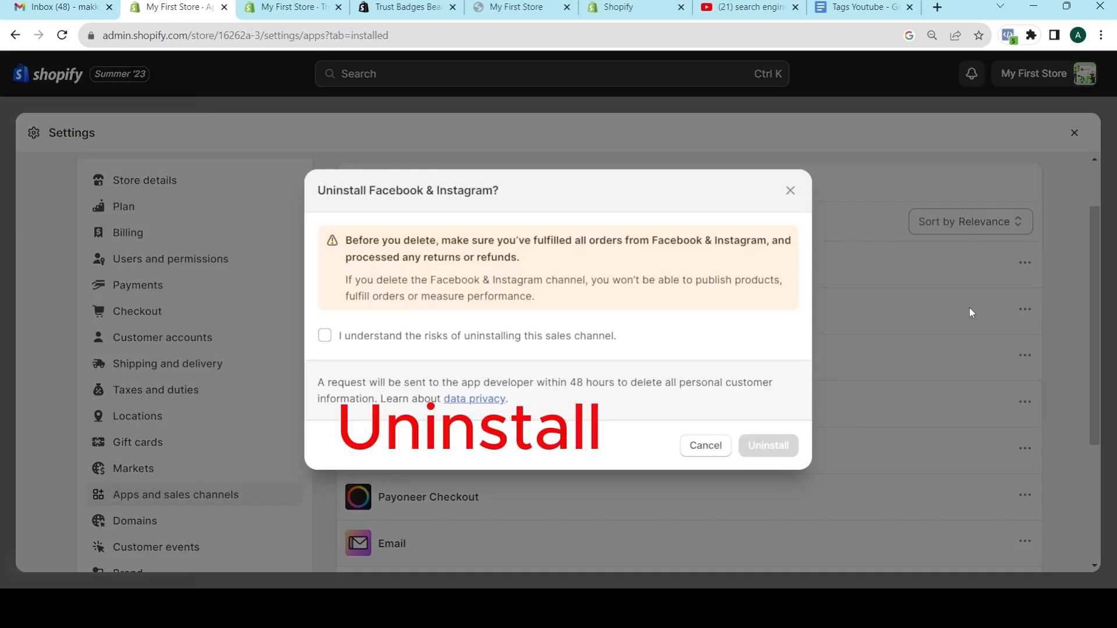
pyautogui.click(325, 336)
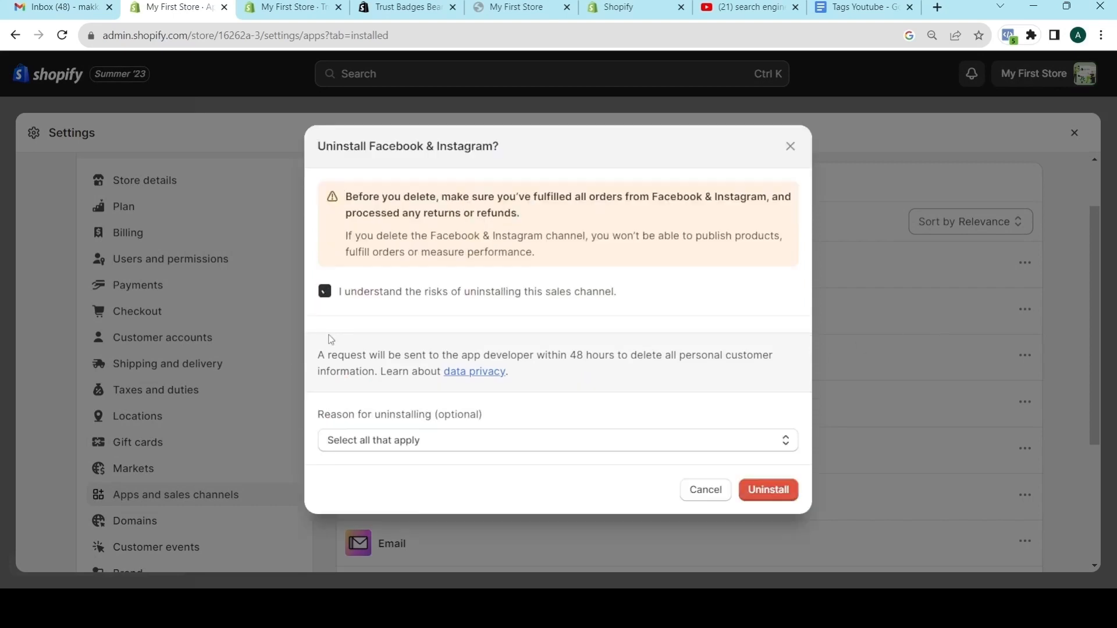
pyautogui.click(763, 491)
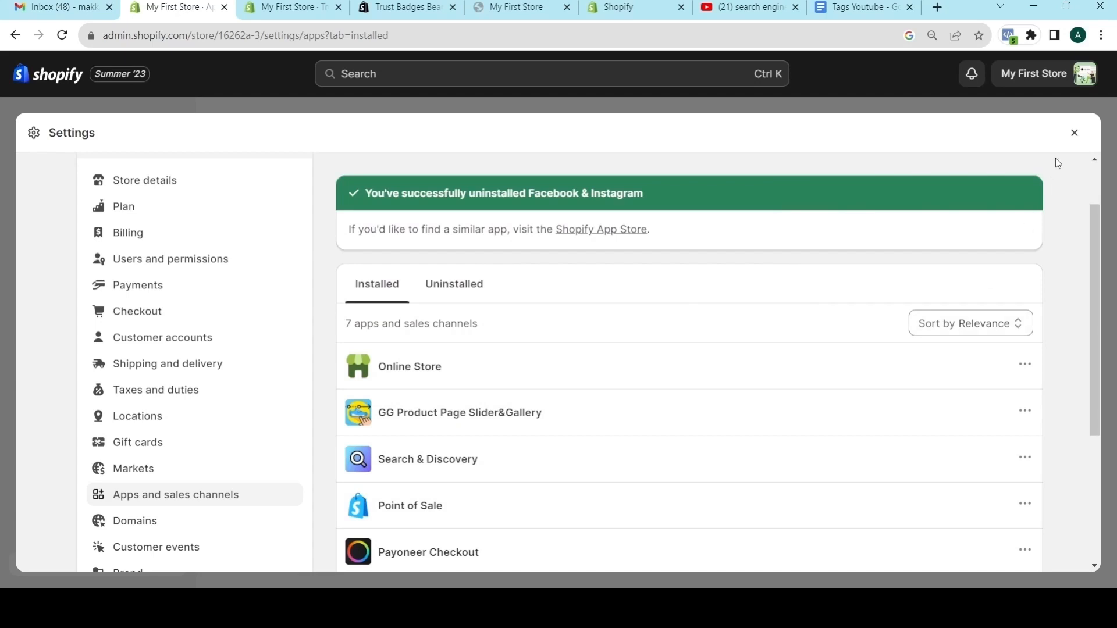
pyautogui.click(1075, 133)
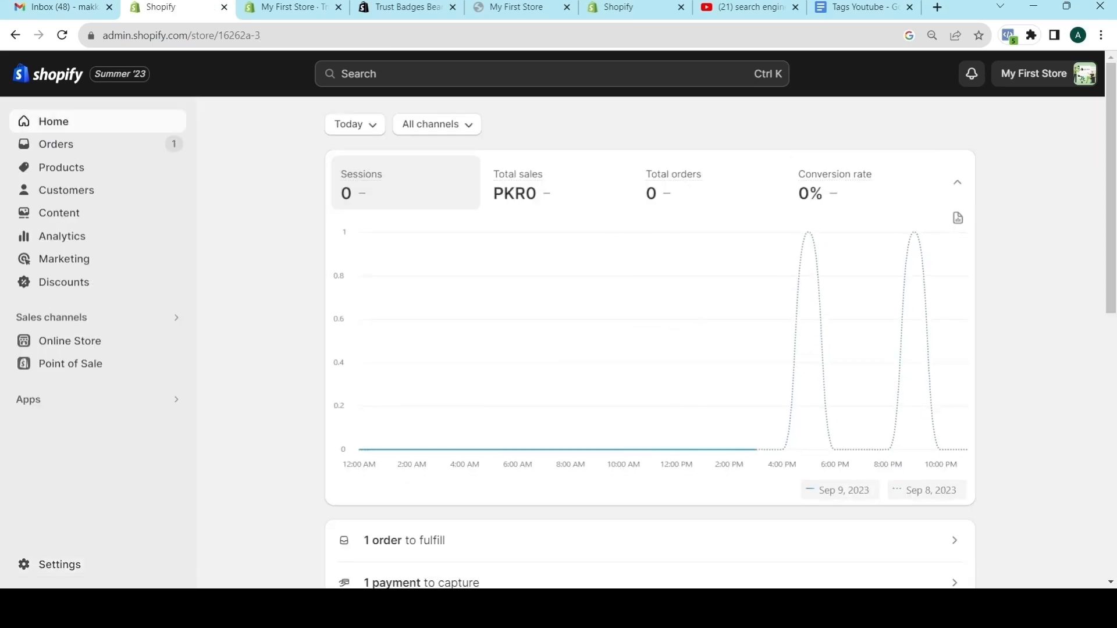
# Reopen the Apps and sales channels page in the store settings.
pyautogui.click(38, 564)
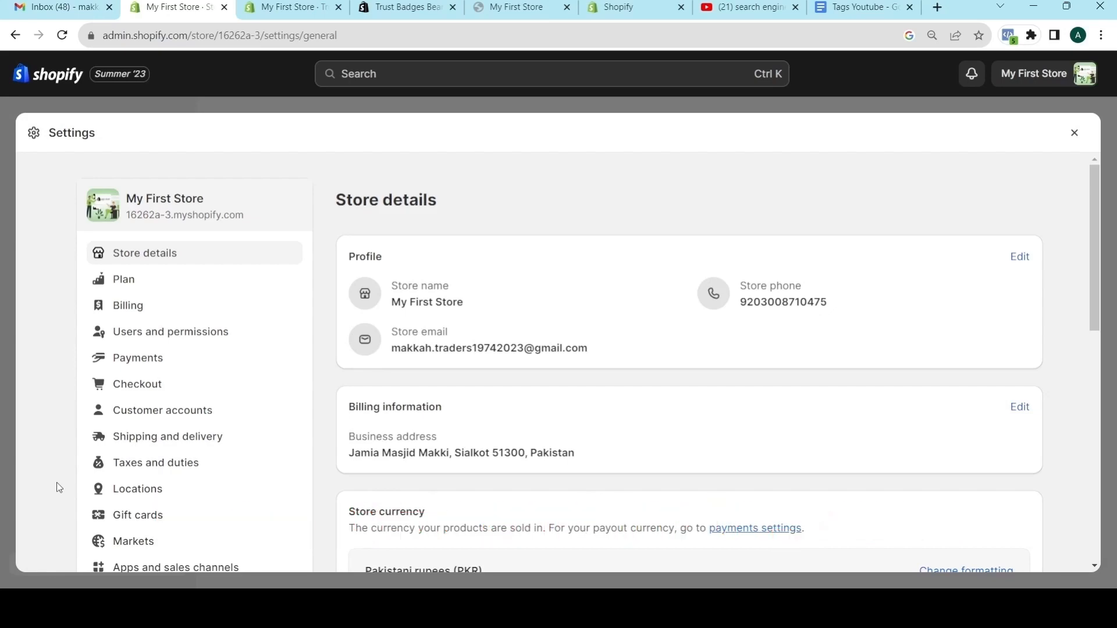
pyautogui.scroll(-5, 103, 494)
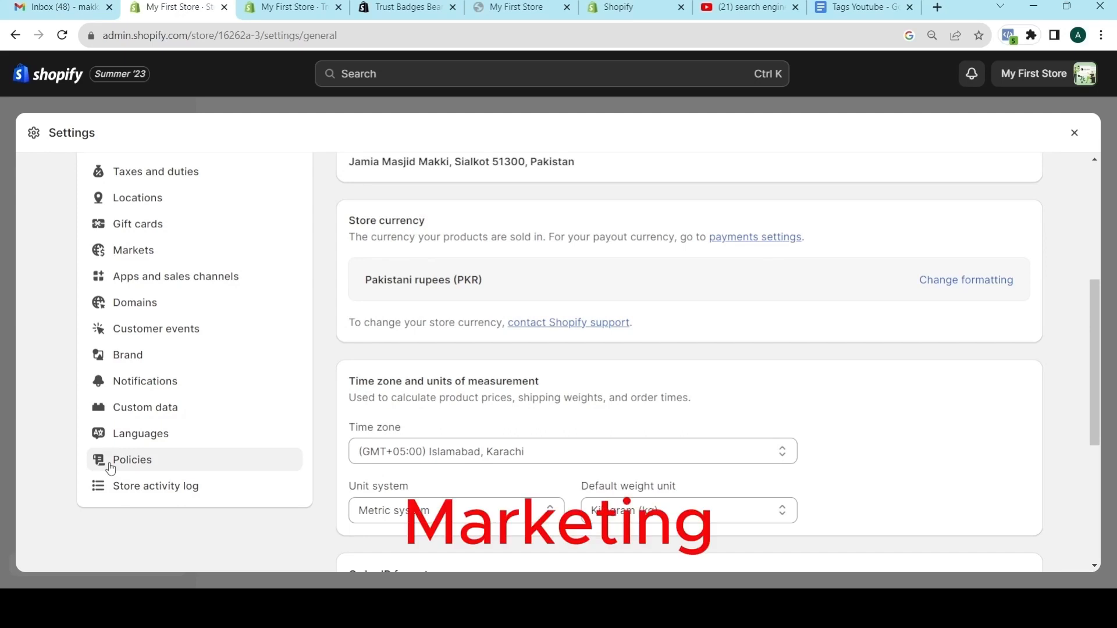
pyautogui.click(150, 285)
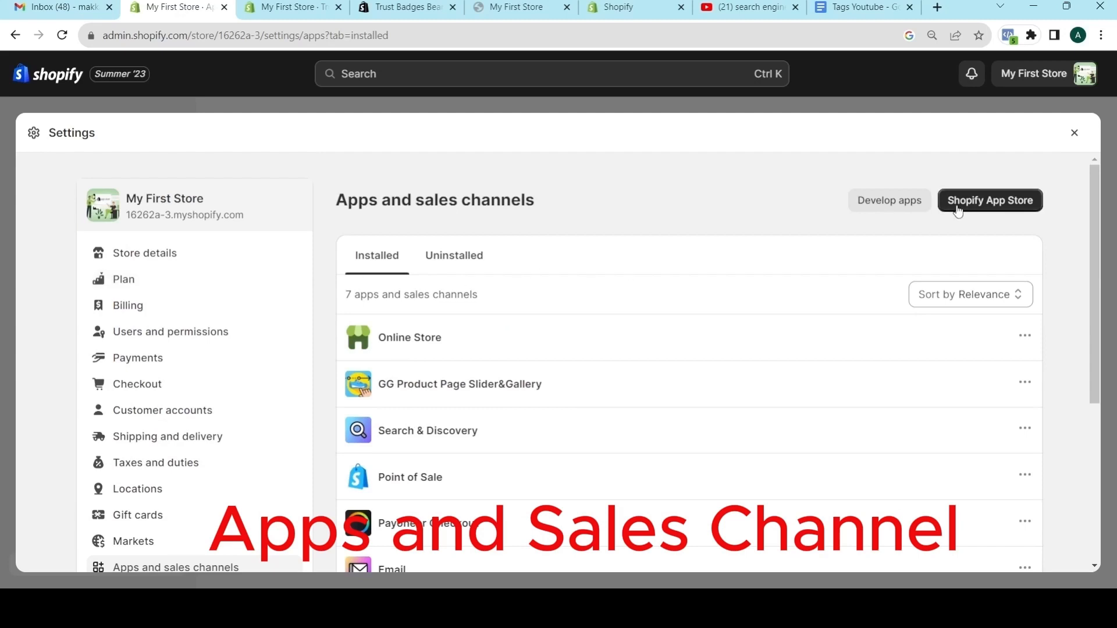
# Search the Shopify App Store for "facebook and insta" from the admin search and look through the results.
pyautogui.click(526, 73)
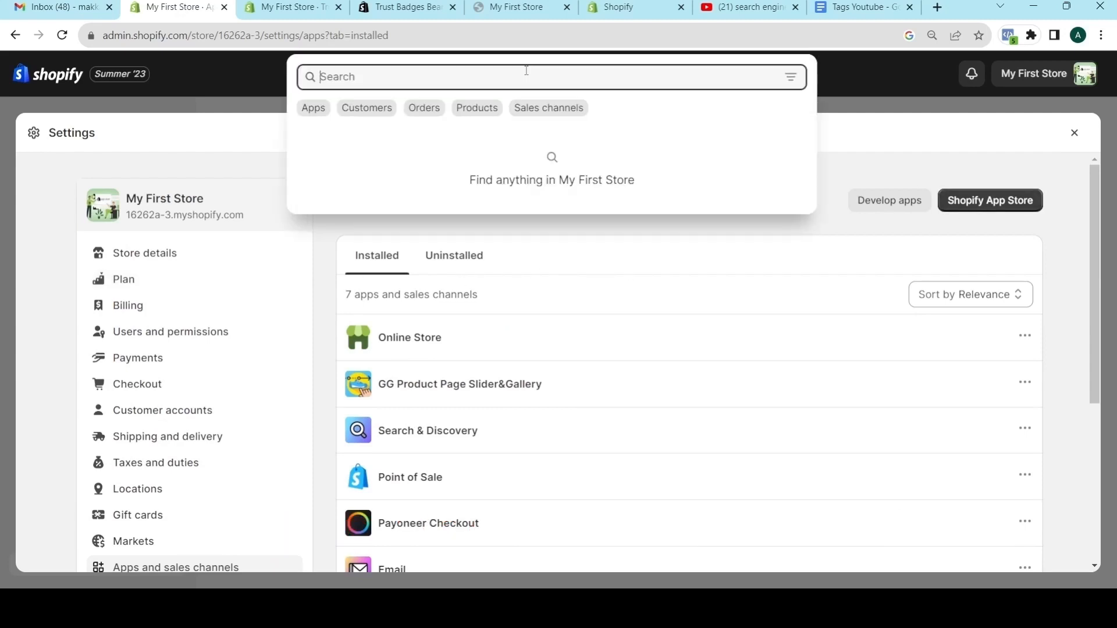
pyautogui.write('facebook and ins')
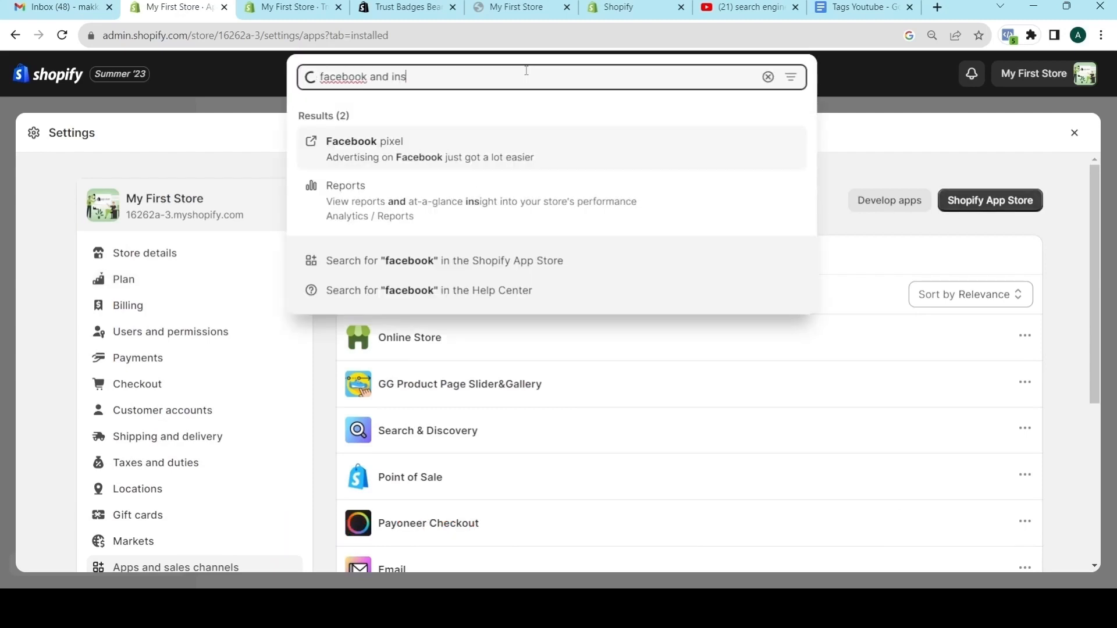
pyautogui.write('tagram')
pyautogui.press('Return')
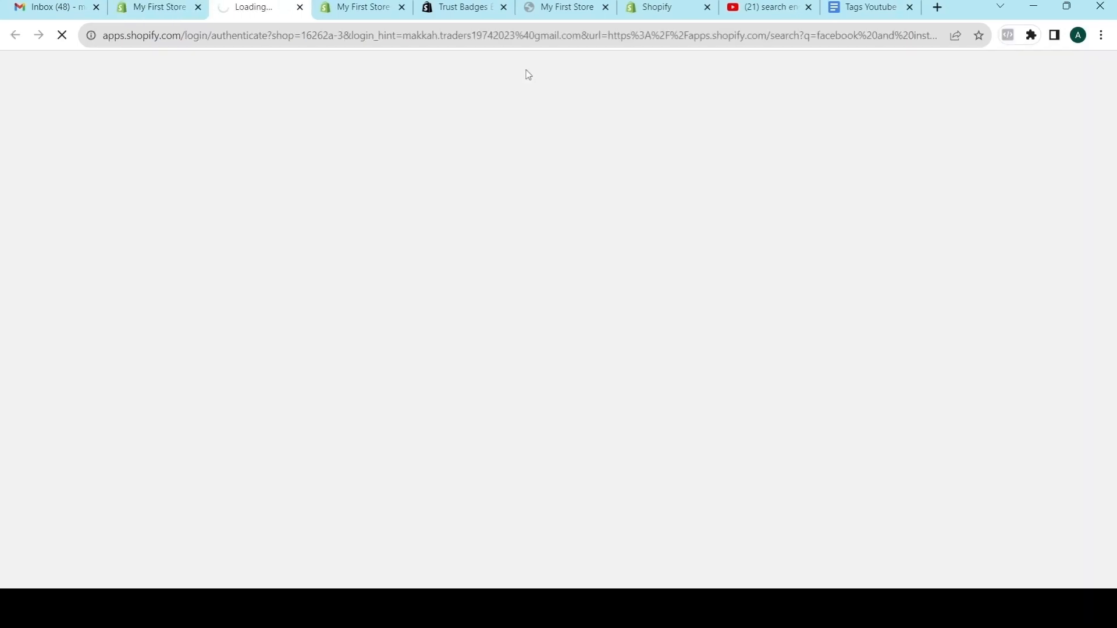
pyautogui.scroll(-5, 547, 343)
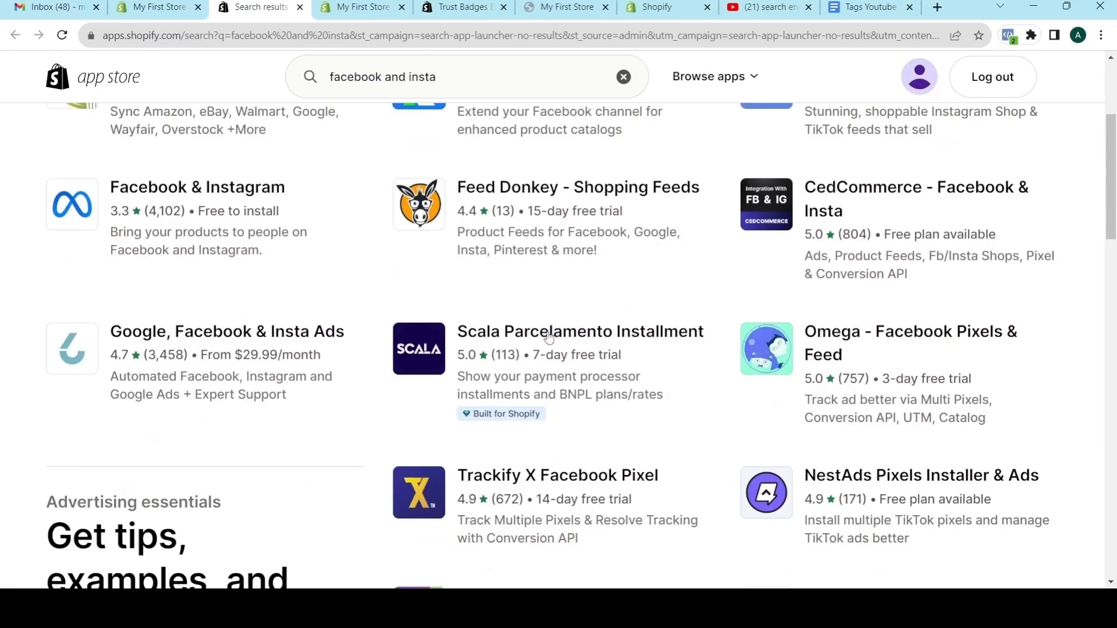
pyautogui.scroll(-5, 549, 338)
pyautogui.scroll(8, 549, 338)
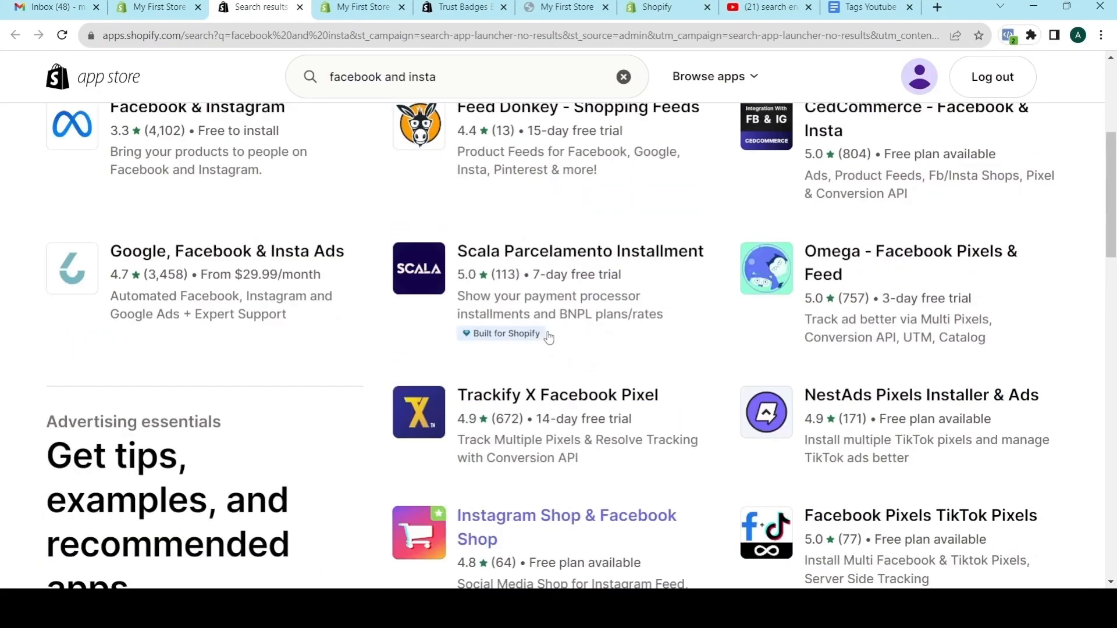
pyautogui.scroll(2, 549, 337)
# Change the App Store search to "facebook and instagram" and open the Facebook & Instagram app listing by Meta.
pyautogui.moveTo(449, 79); pyautogui.dragTo(276, 79)
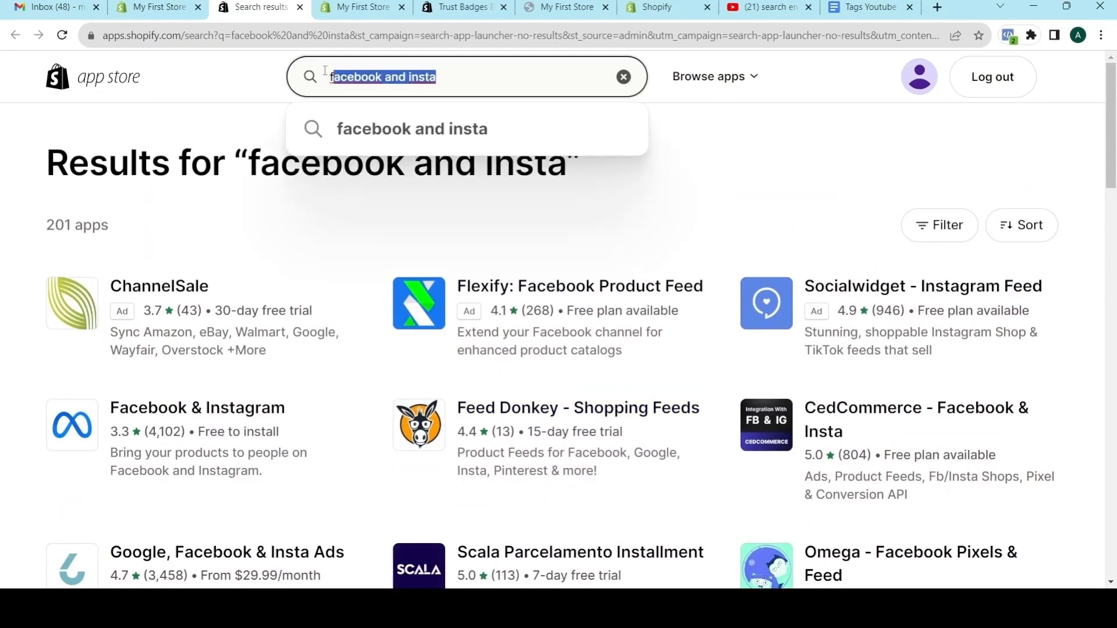
pyautogui.write('face')
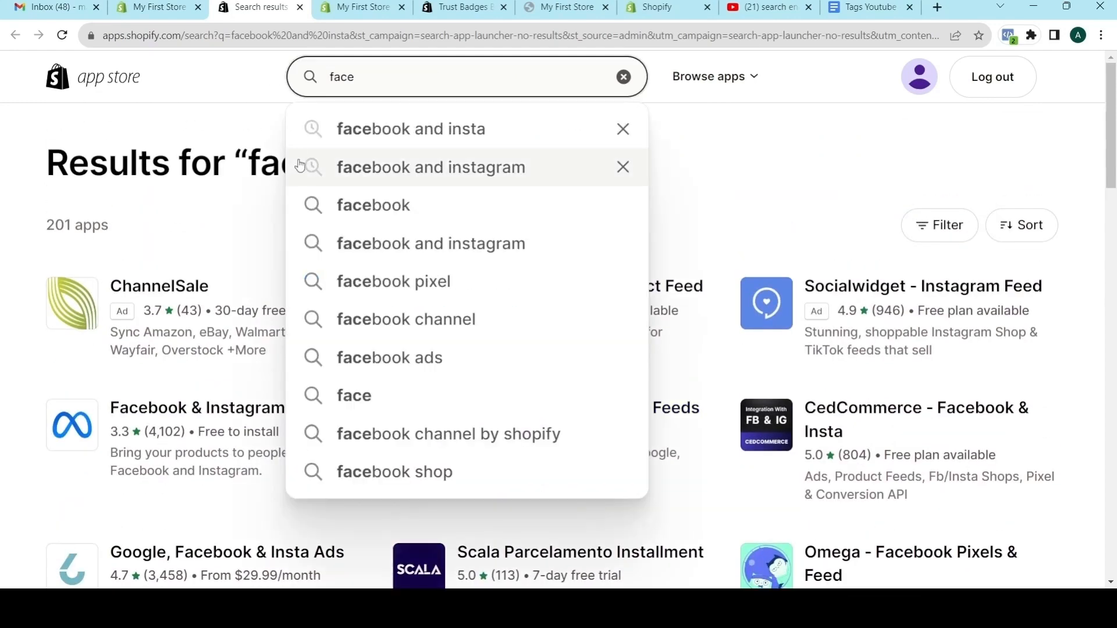
pyautogui.click(351, 165)
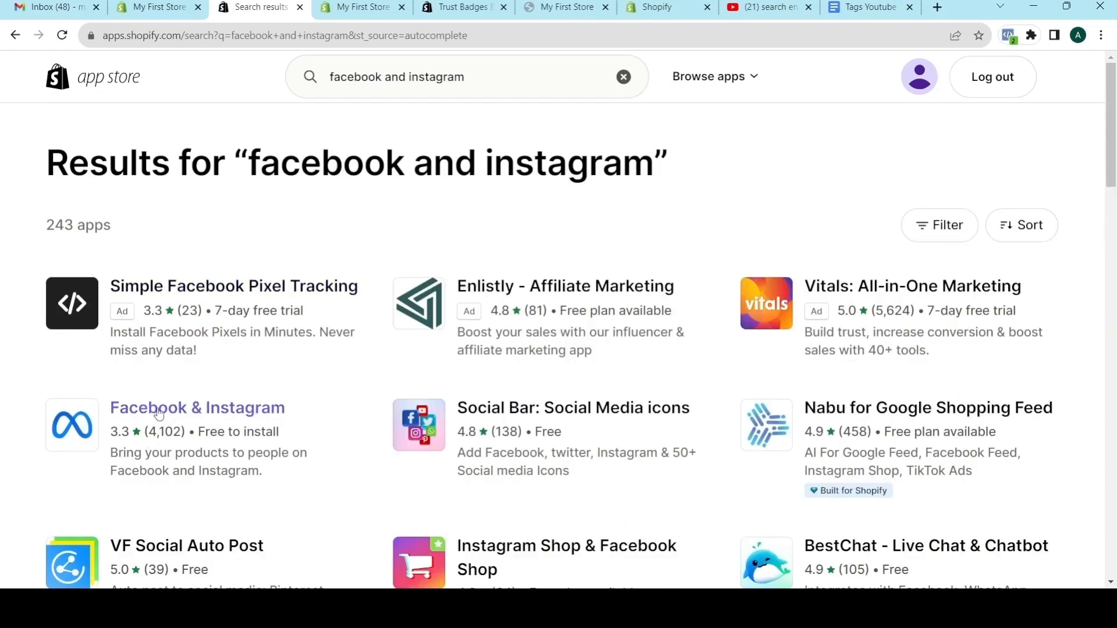
pyautogui.click(159, 414)
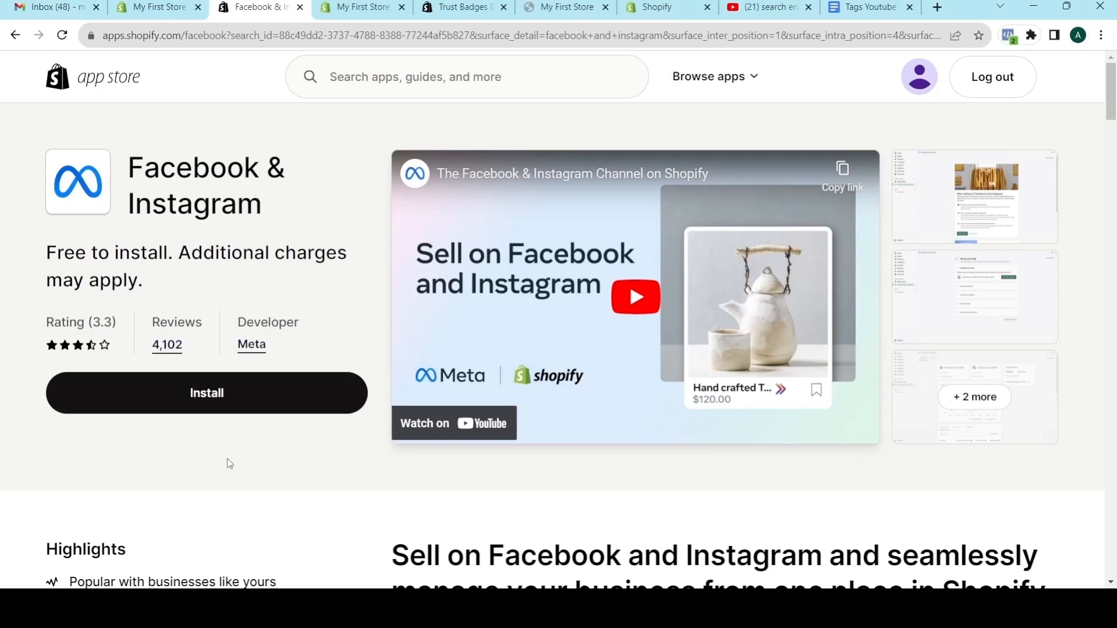
# Install the Facebook & Instagram app, reviewing its access details and adding it as a sales channel.
pyautogui.click(199, 402)
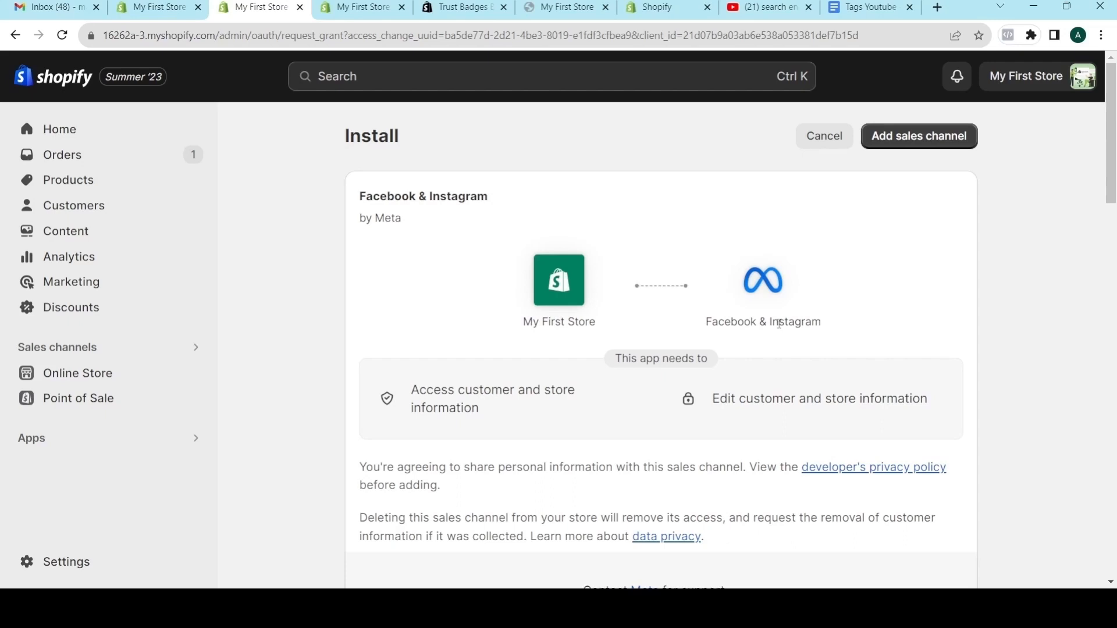
pyautogui.scroll(-2, 779, 324)
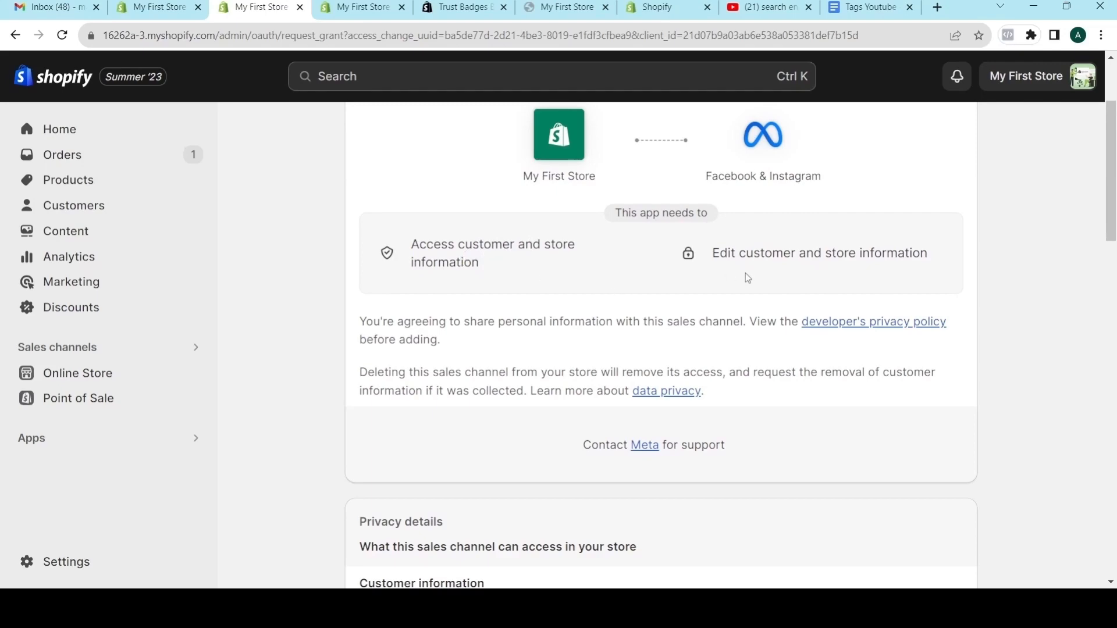
pyautogui.scroll(-15, 731, 314)
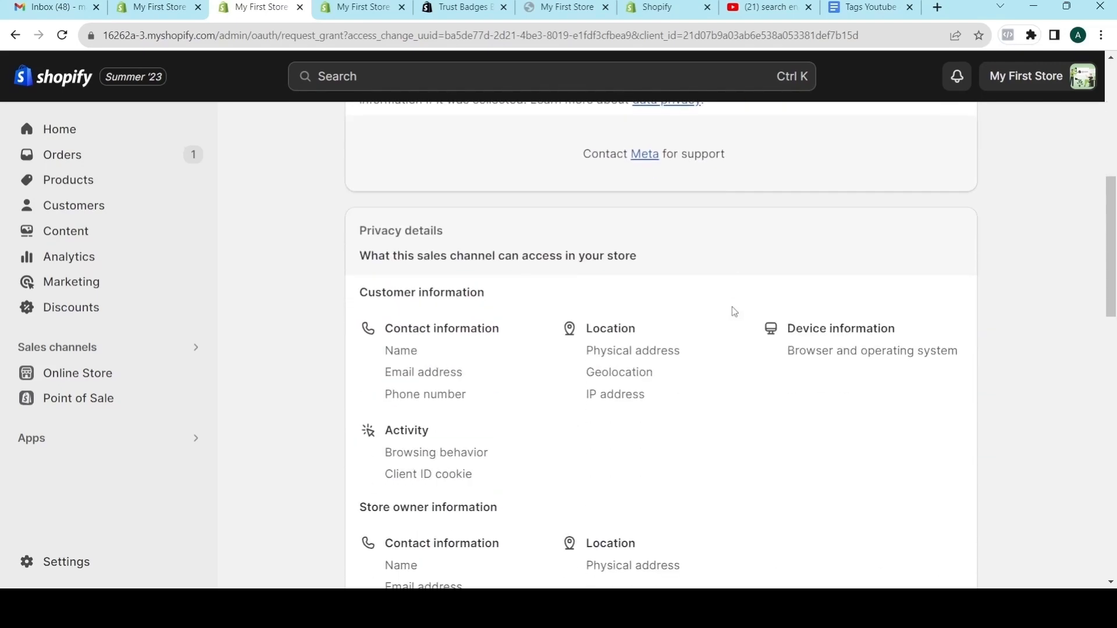
pyautogui.click(899, 515)
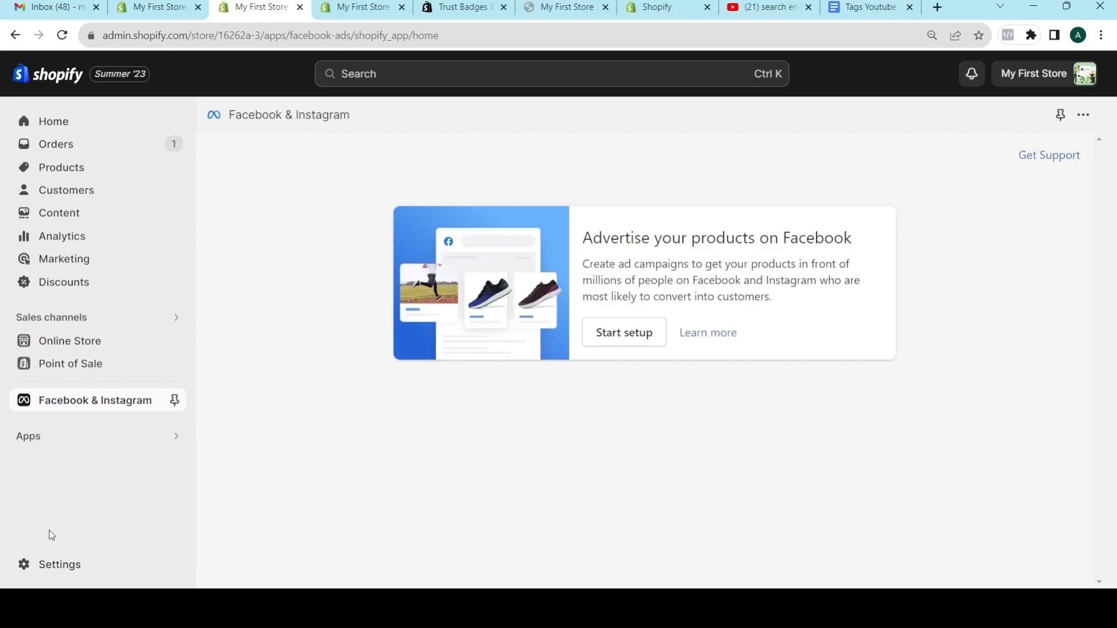
# Check the installed list under Apps and sales channels for Facebook & Instagram, then close the settings.
pyautogui.click(47, 565)
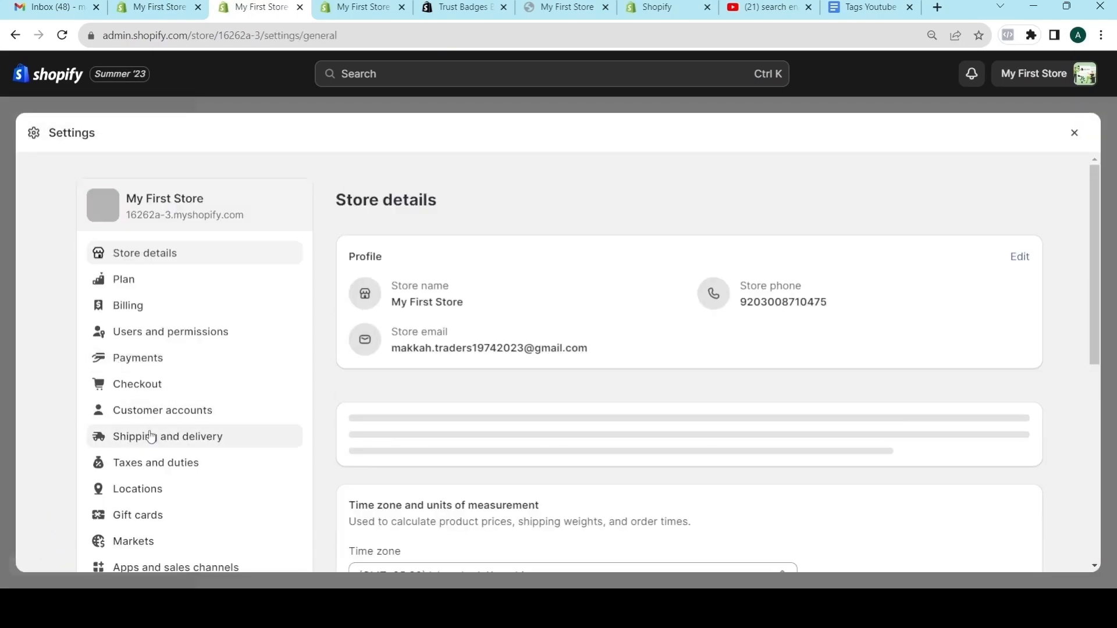
pyautogui.scroll(-3, 144, 436)
pyautogui.click(143, 423)
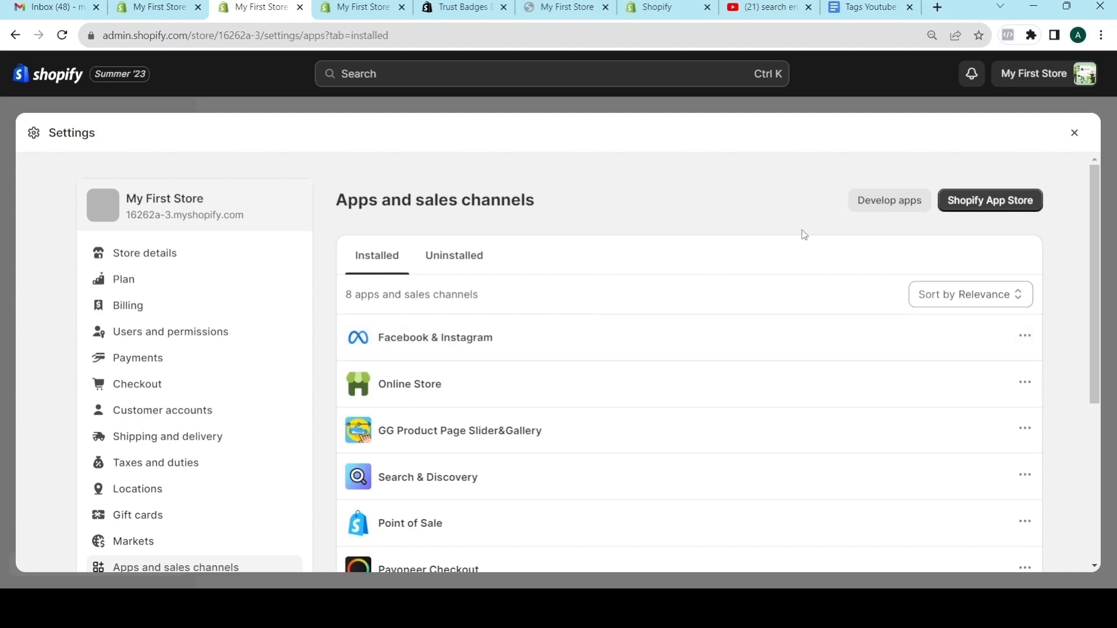
pyautogui.click(1075, 133)
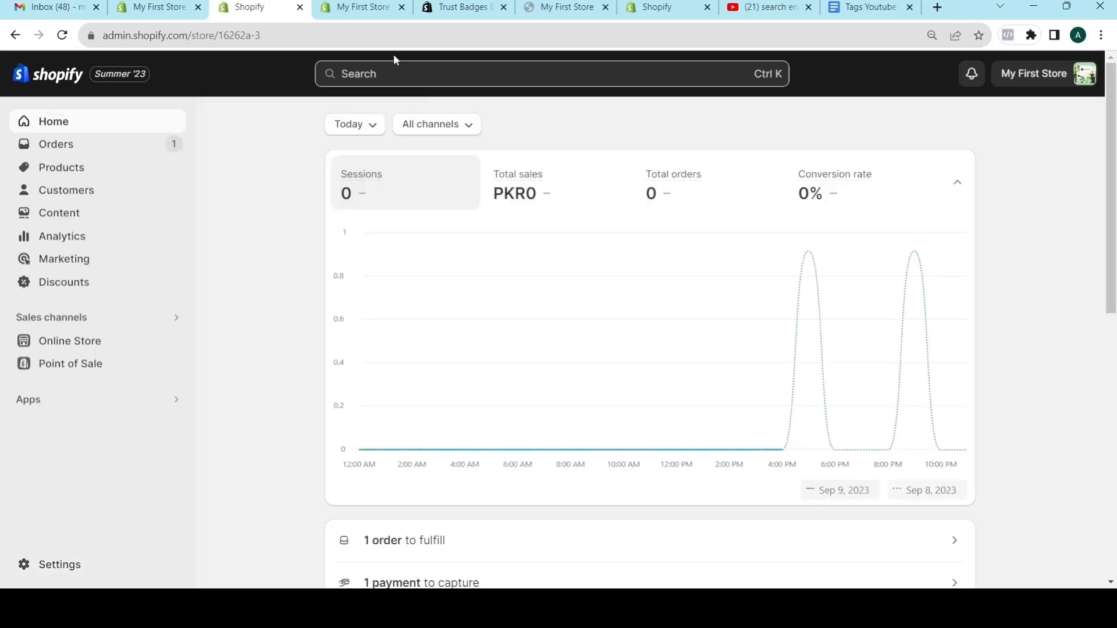
# Switch to the storefront and examine the featured men's T-shirt product section, including its cart and buy options.
pyautogui.click(357, 10)
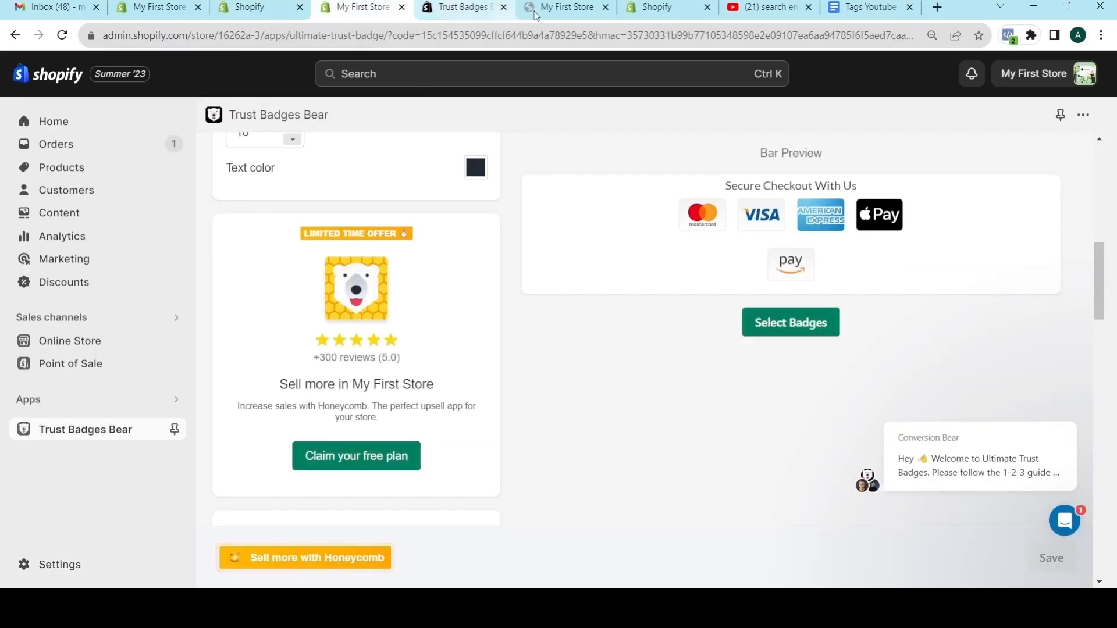
pyautogui.click(554, 11)
pyautogui.scroll(10, 714, 256)
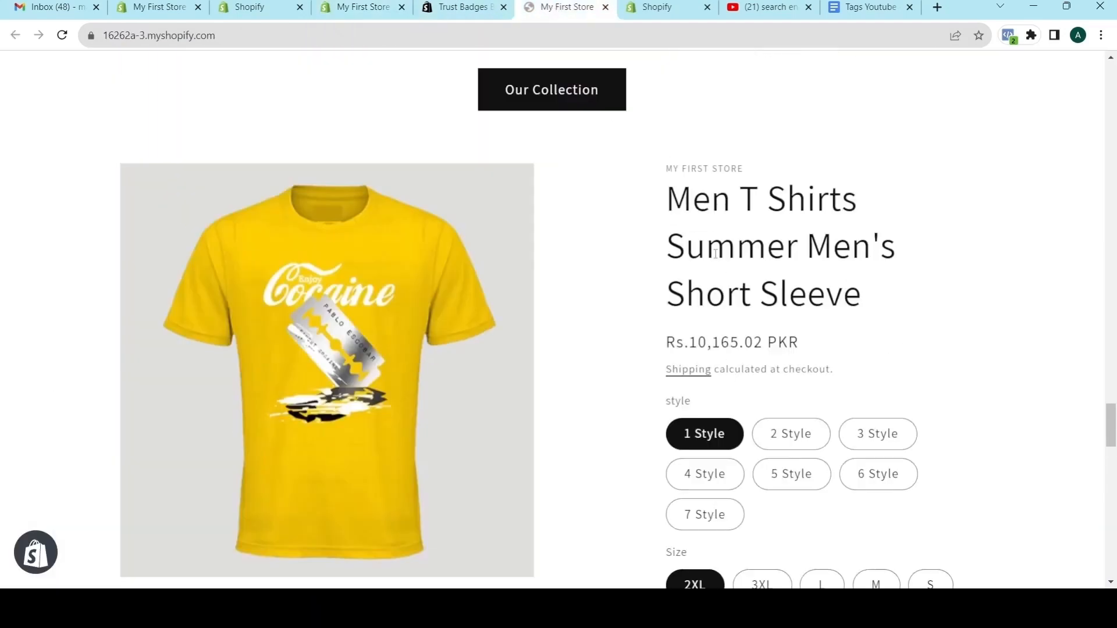
pyautogui.scroll(-3, 427, 266)
pyautogui.scroll(4, 429, 254)
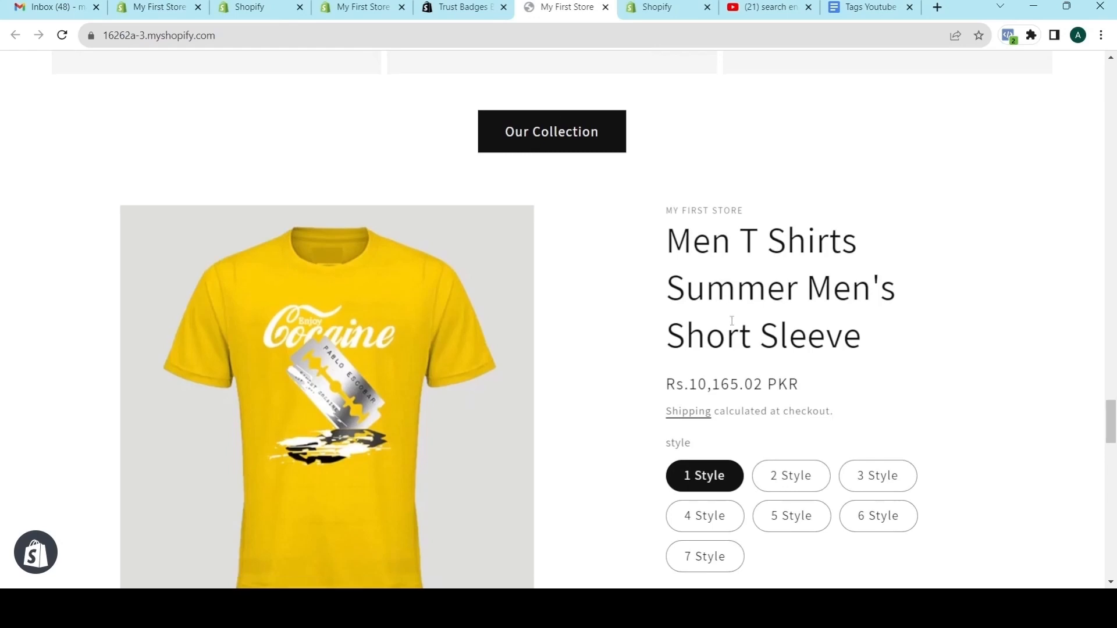
pyautogui.scroll(-8, 721, 317)
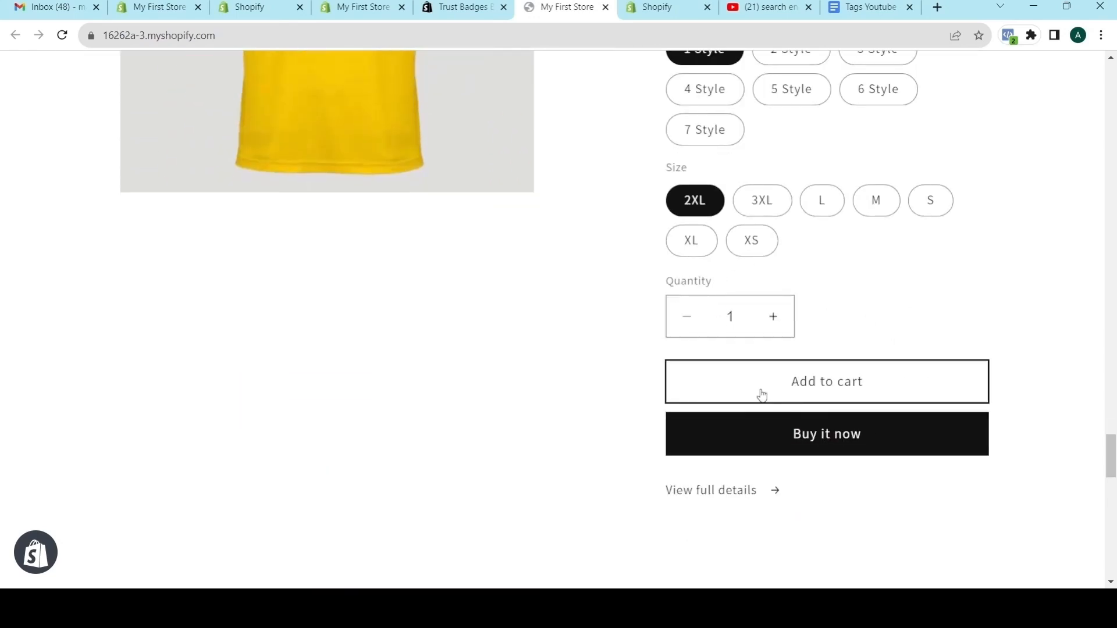
# Switch to the store admin's Apps and sales channels settings and search for "trust" to reach the Shopify App Store results.
pyautogui.hotkey('ctrl', '2')
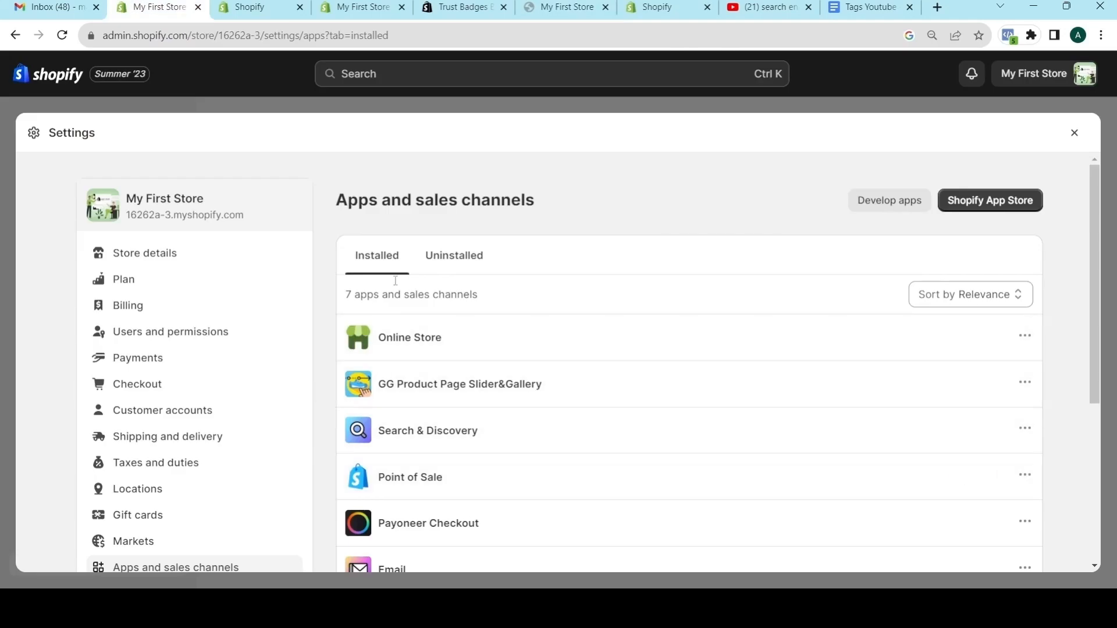
pyautogui.scroll(-3, 216, 456)
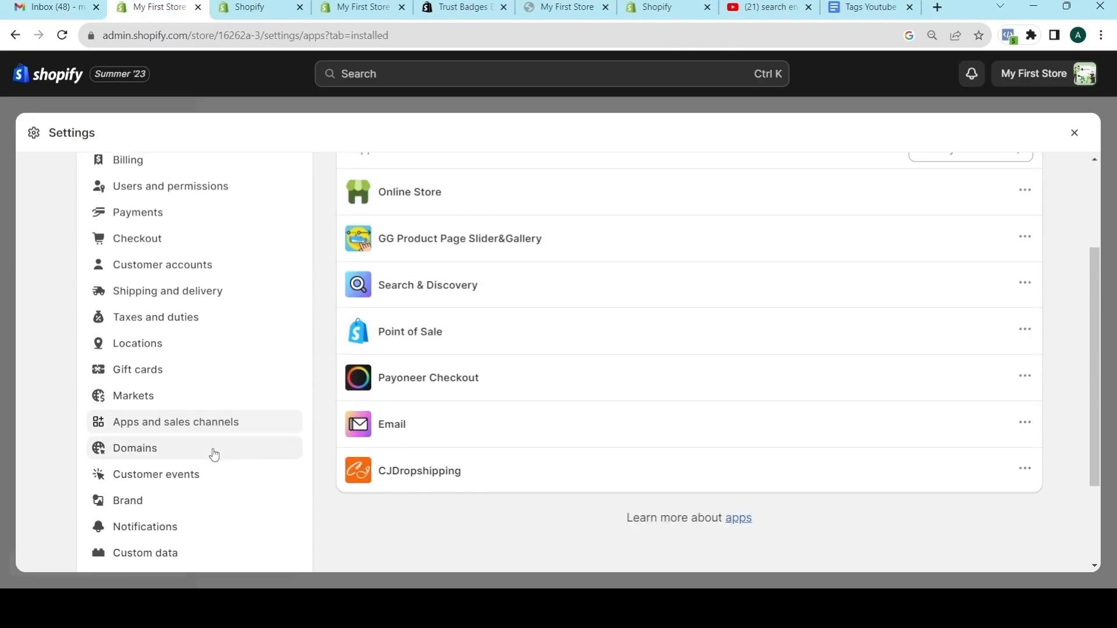
pyautogui.click(172, 431)
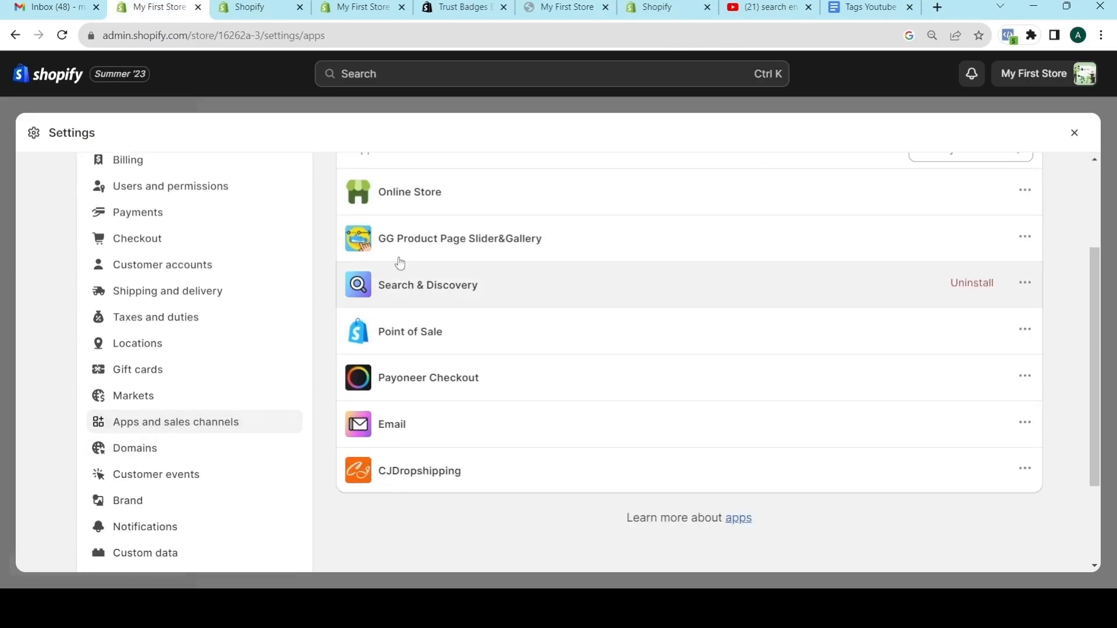
pyautogui.click(481, 74)
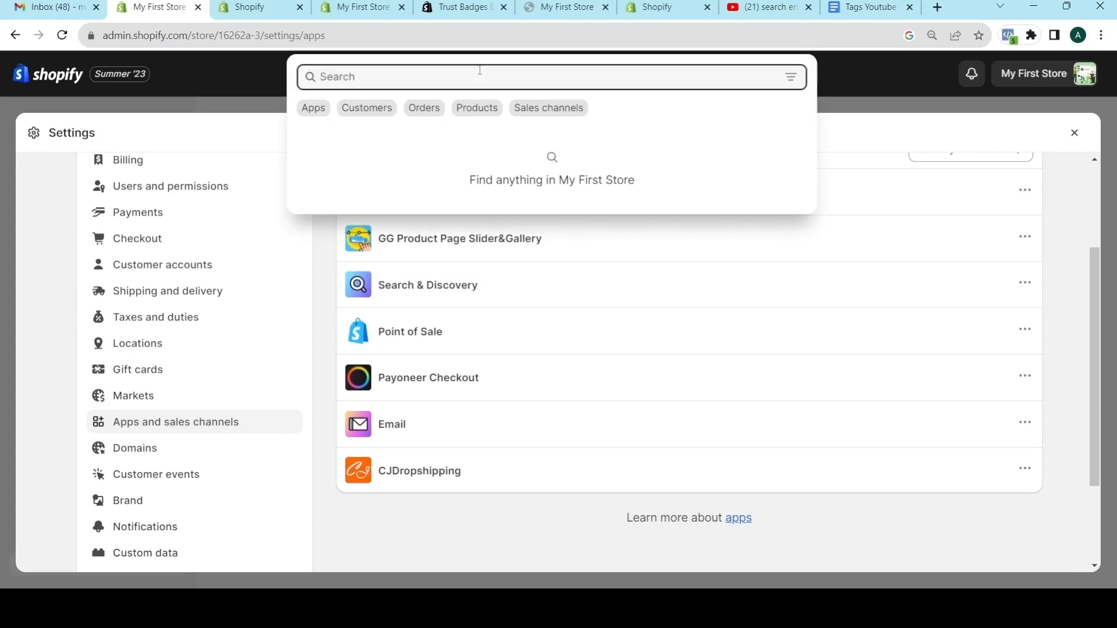
pyautogui.write('trust')
pyautogui.press('Return')
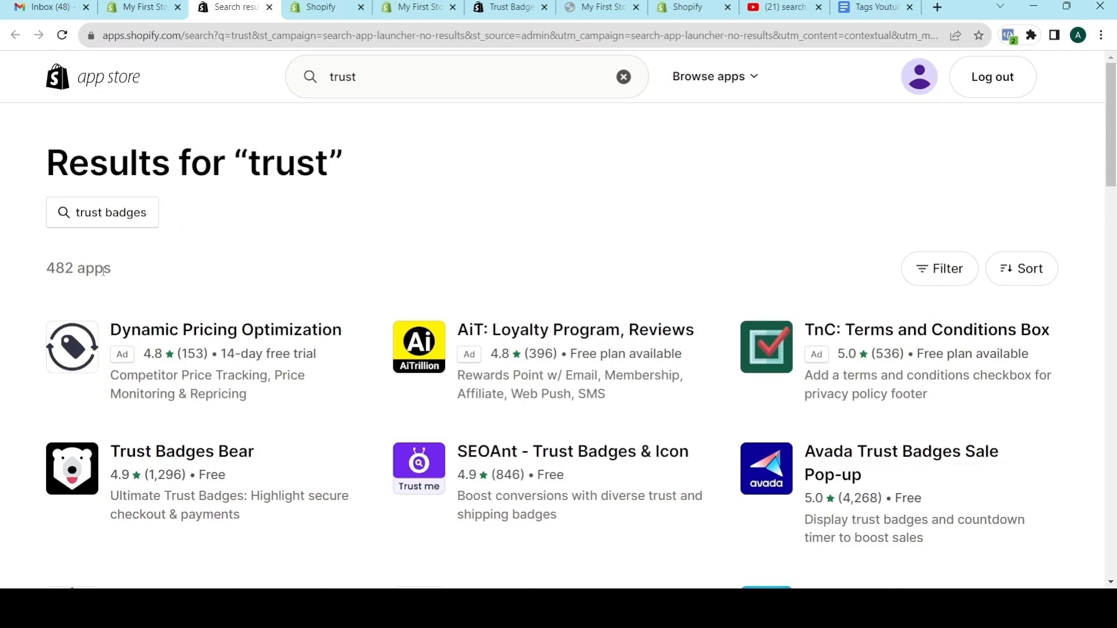
# Look through the App Store results and open the Trust Badges Bear app listing.
pyautogui.scroll(-3, 167, 264)
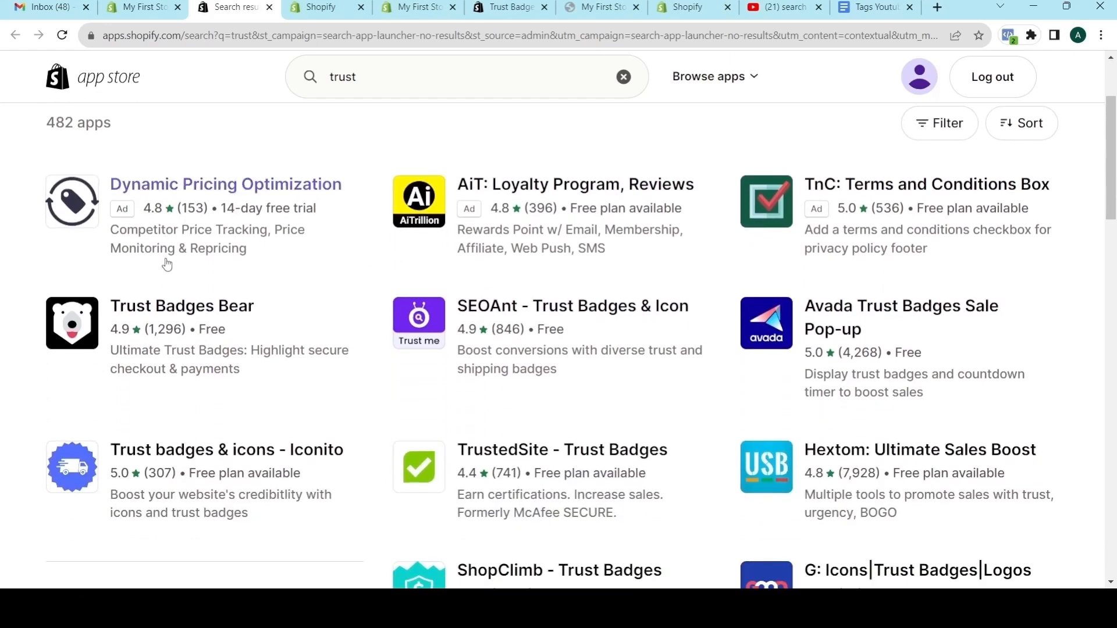
pyautogui.scroll(-1, 167, 265)
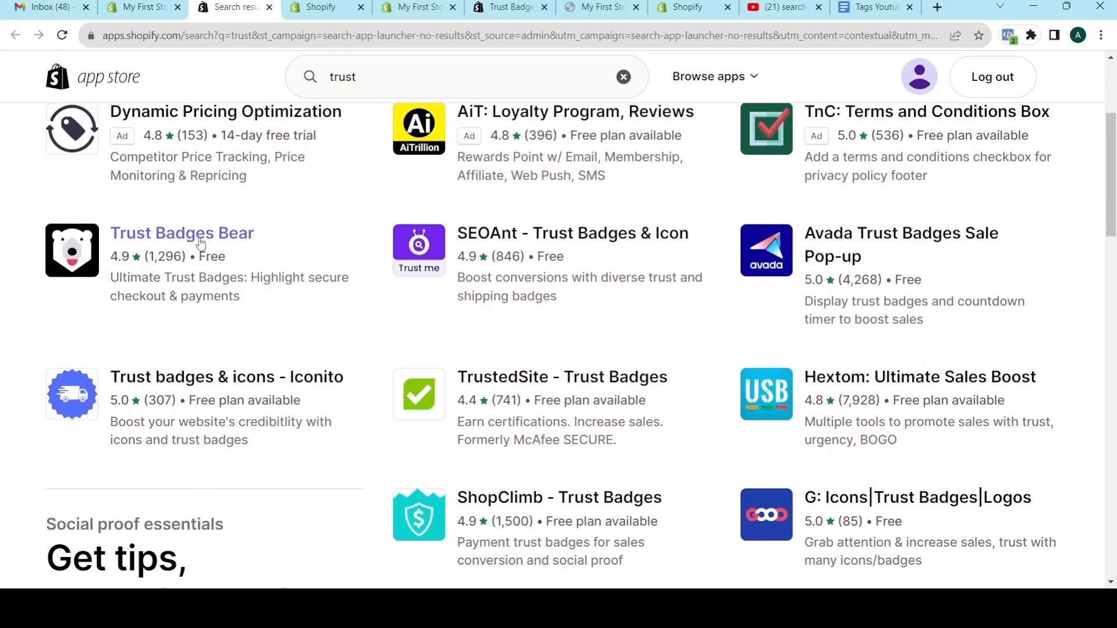
pyautogui.click(124, 235)
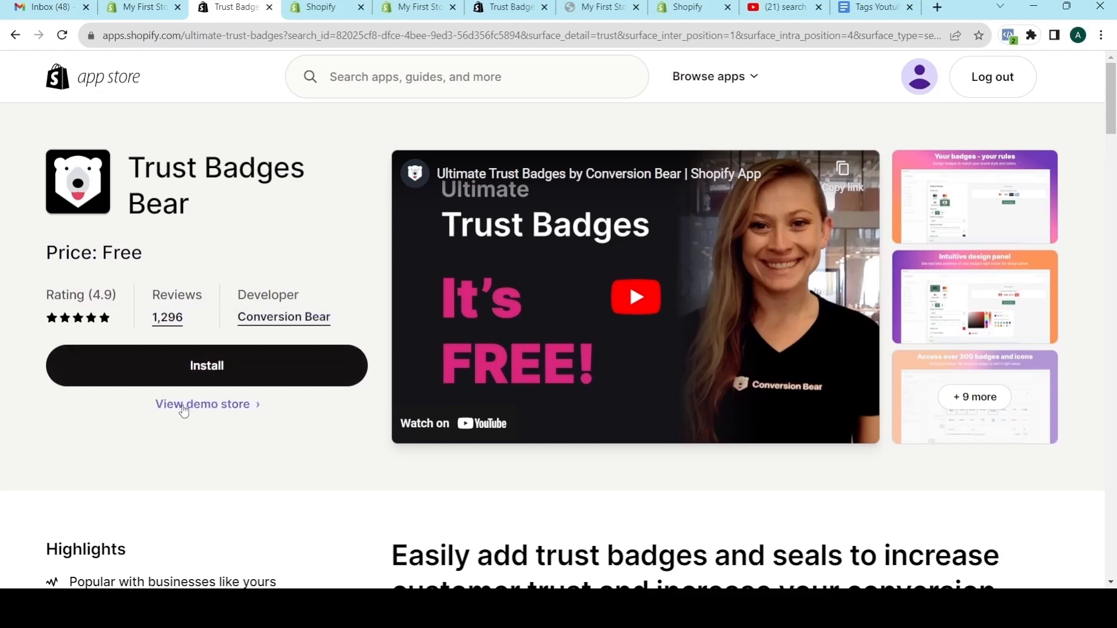
# View the app's demo store, examine the trust badges around the T-shirt's Add to Cart area, and return to the listing.
pyautogui.click(182, 407)
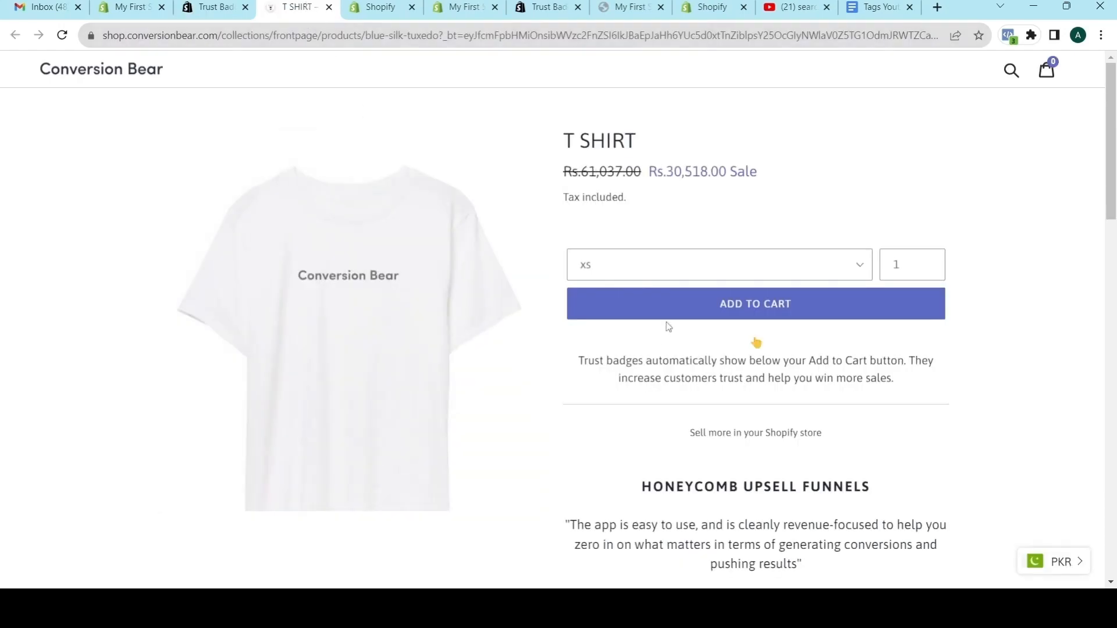
pyautogui.scroll(-3, 667, 320)
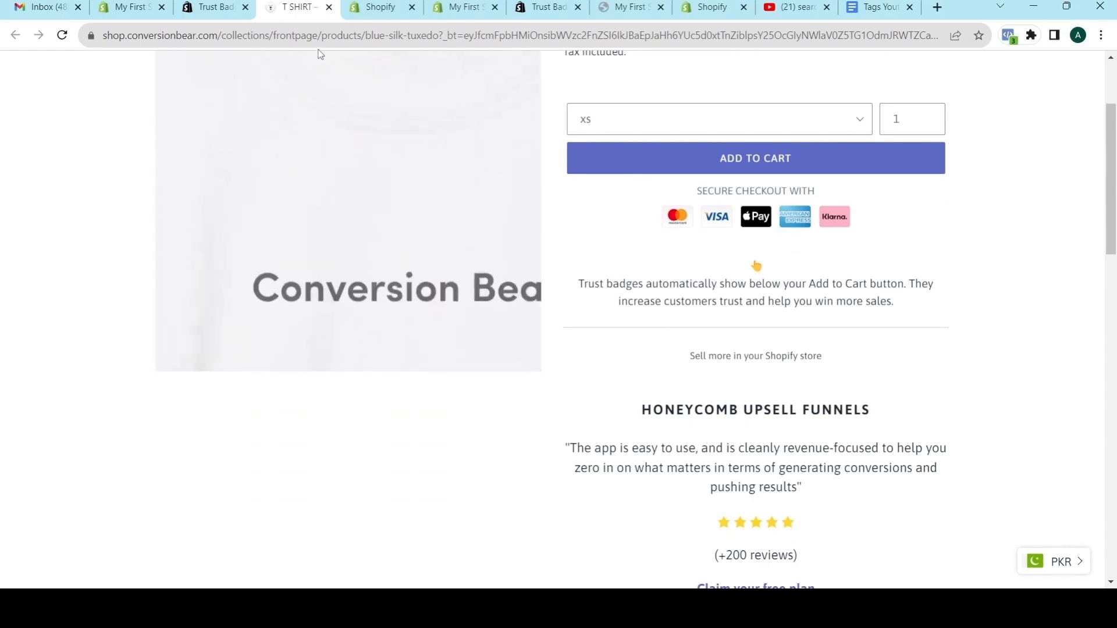
pyautogui.click(215, 7)
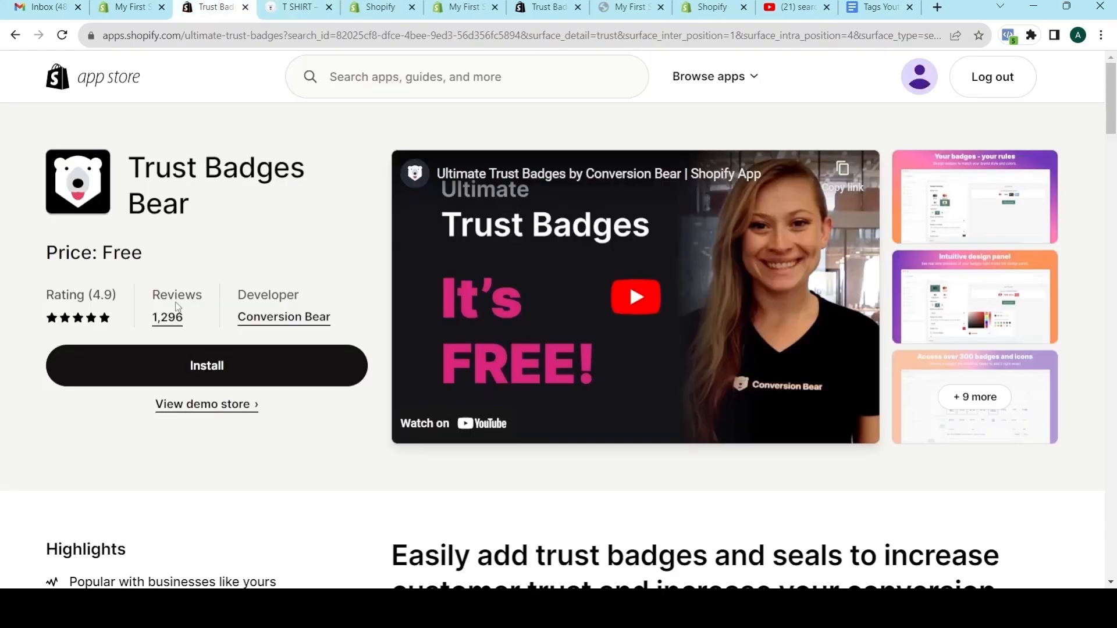
# Install the Trust Badges Bear app in My First Store and enable Ultimate Trust Badges.
pyautogui.click(196, 371)
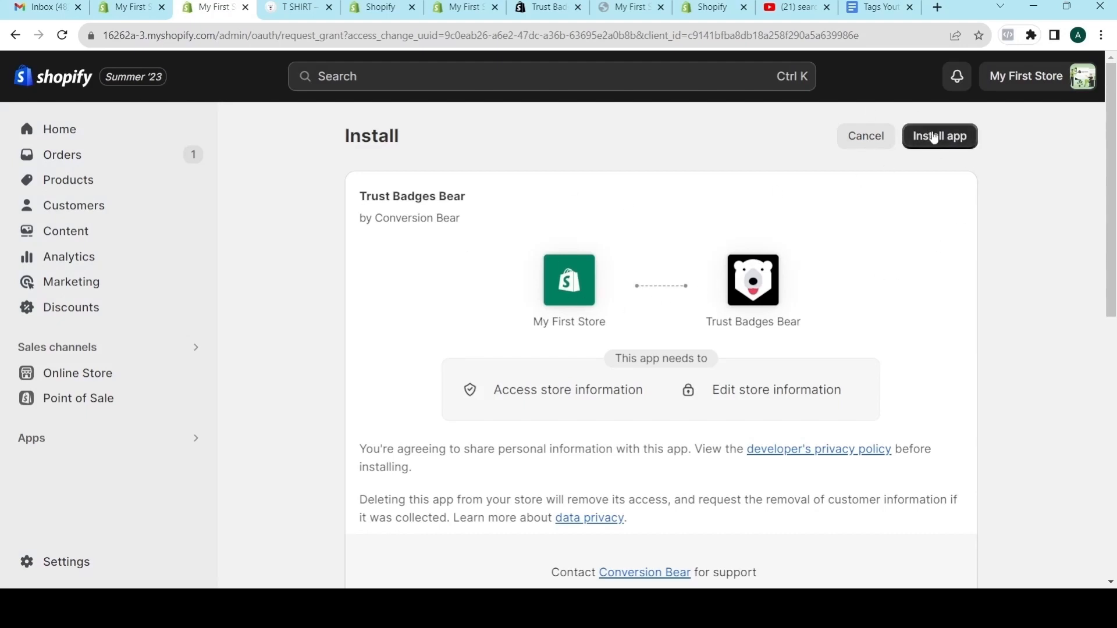
pyautogui.click(934, 137)
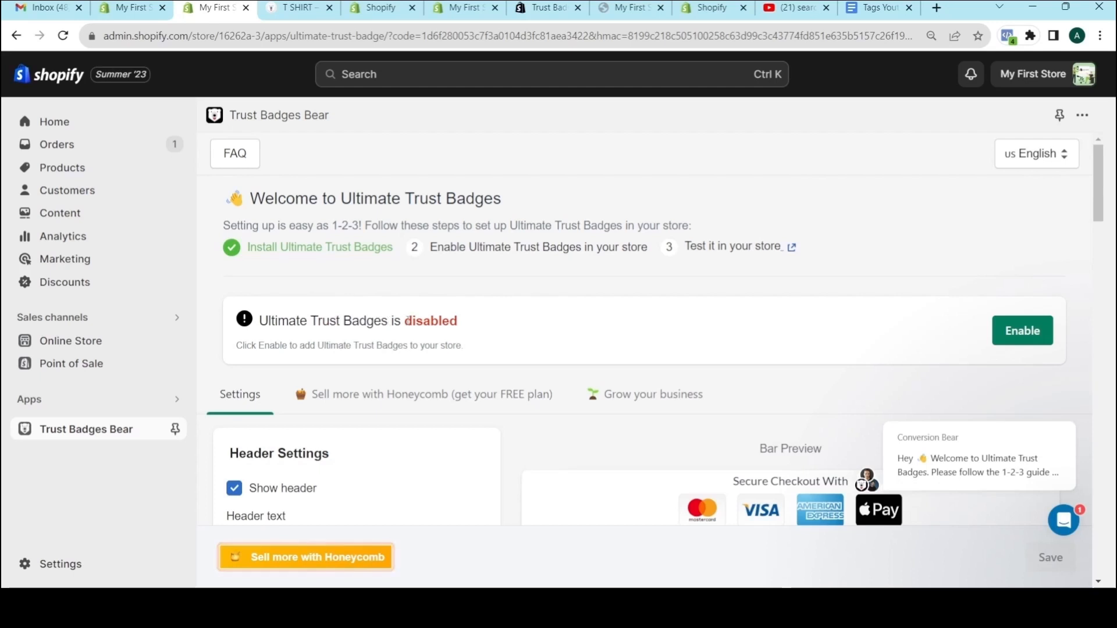
pyautogui.click(1026, 334)
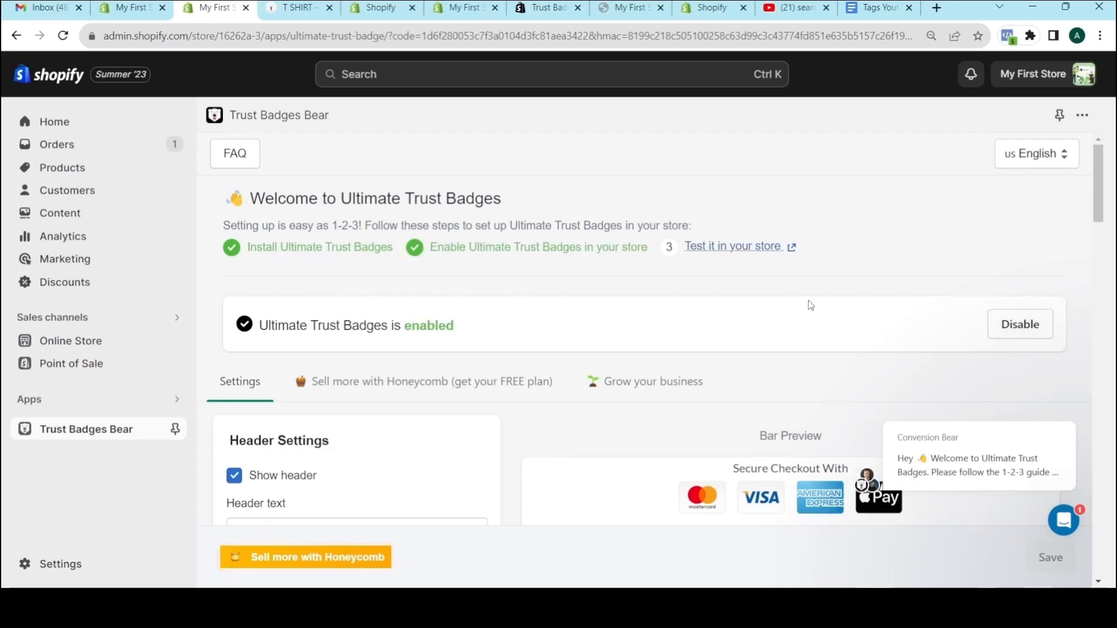
# Try hiding the badge bar's header in the header settings and turn it back on.
pyautogui.scroll(-3, 600, 303)
pyautogui.scroll(-1, 595, 303)
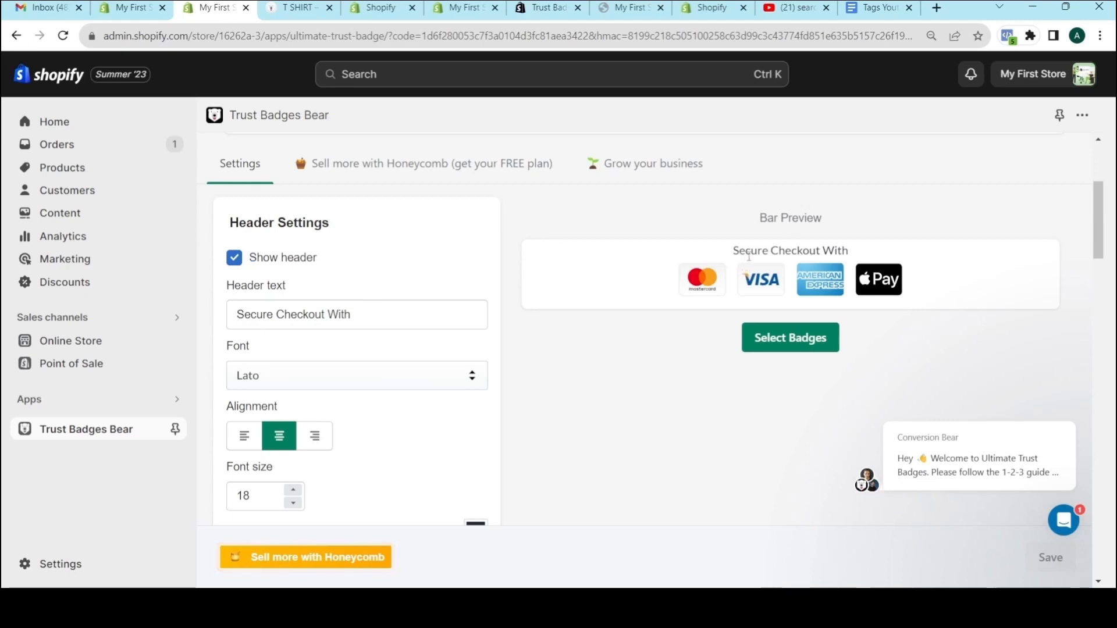
pyautogui.click(234, 258)
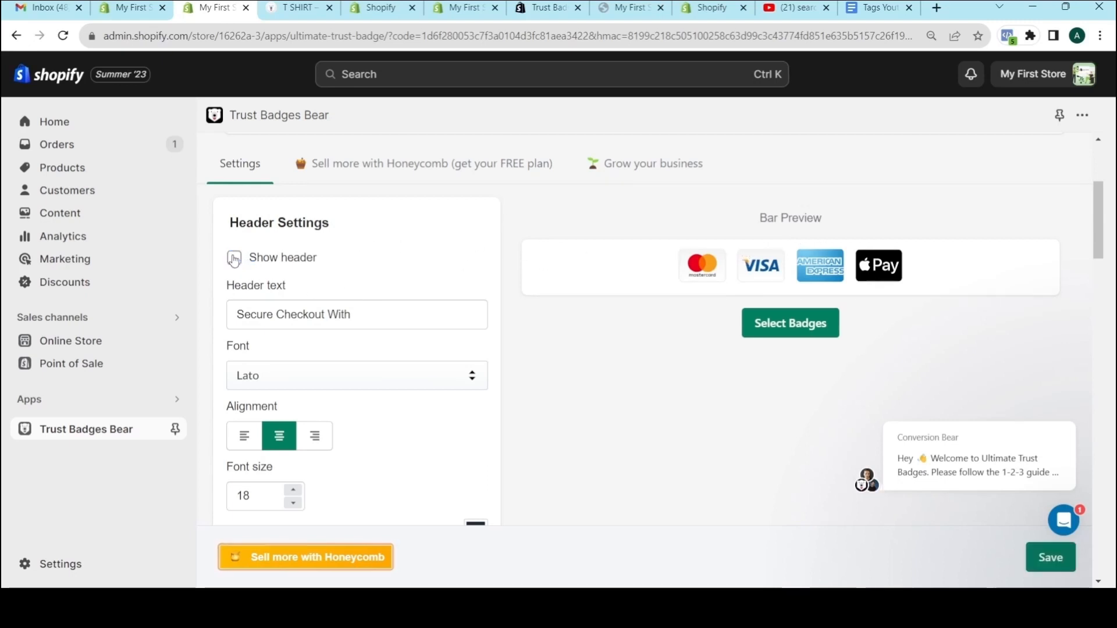
pyautogui.click(234, 258)
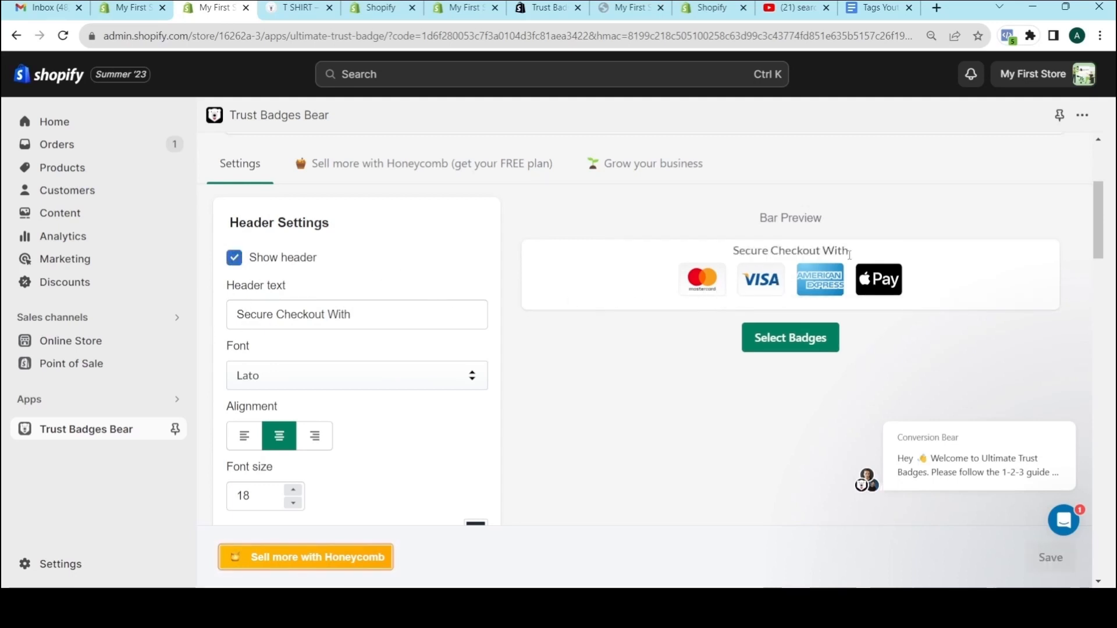
# Change the badge bar's header text to "Secure Checkout With Us".
pyautogui.click(365, 315)
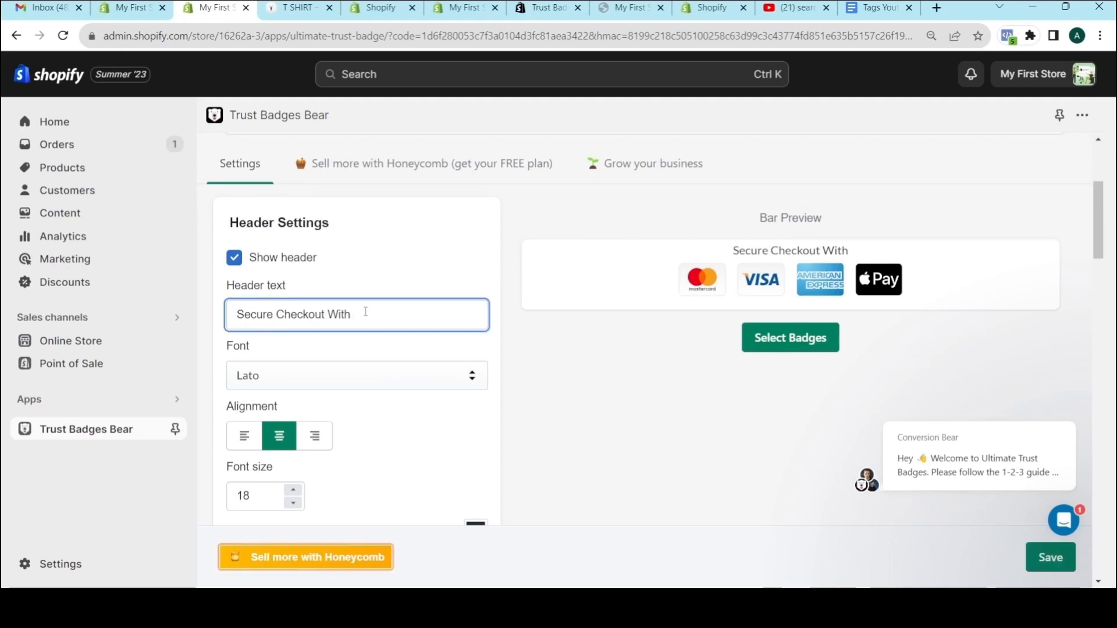
pyautogui.write('Us')
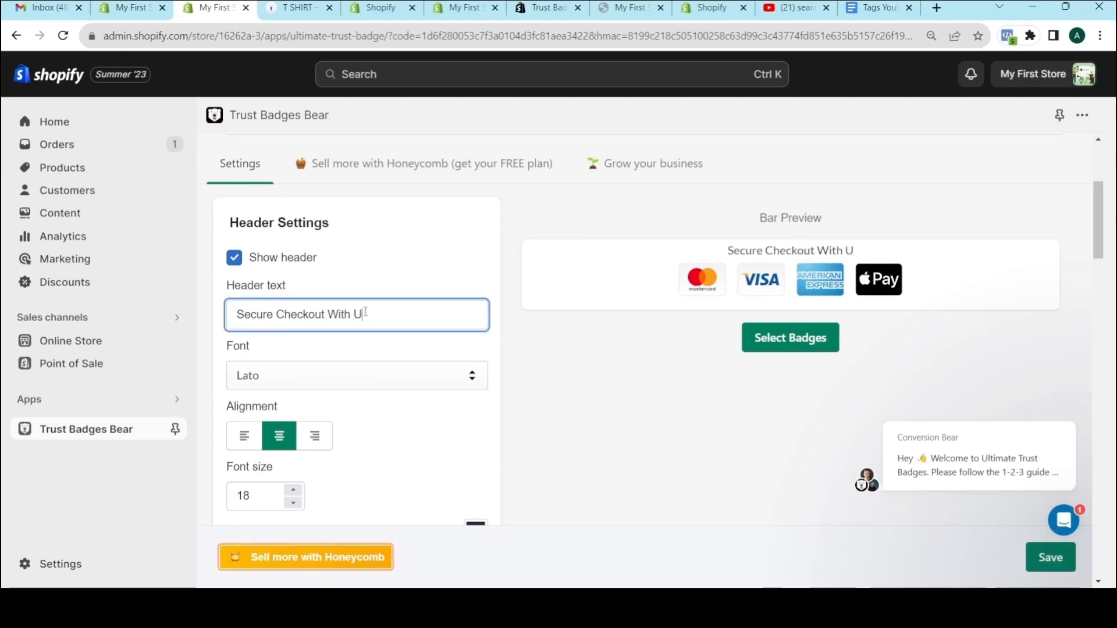
pyautogui.click(278, 348)
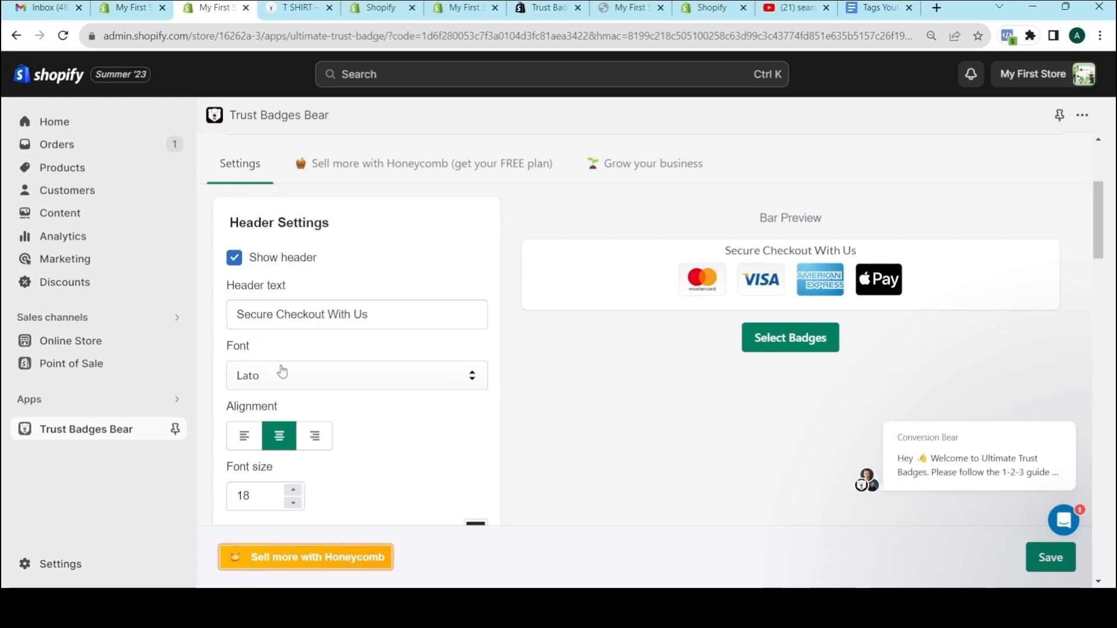
# Set the badge header's font to Archivo.
pyautogui.click(284, 376)
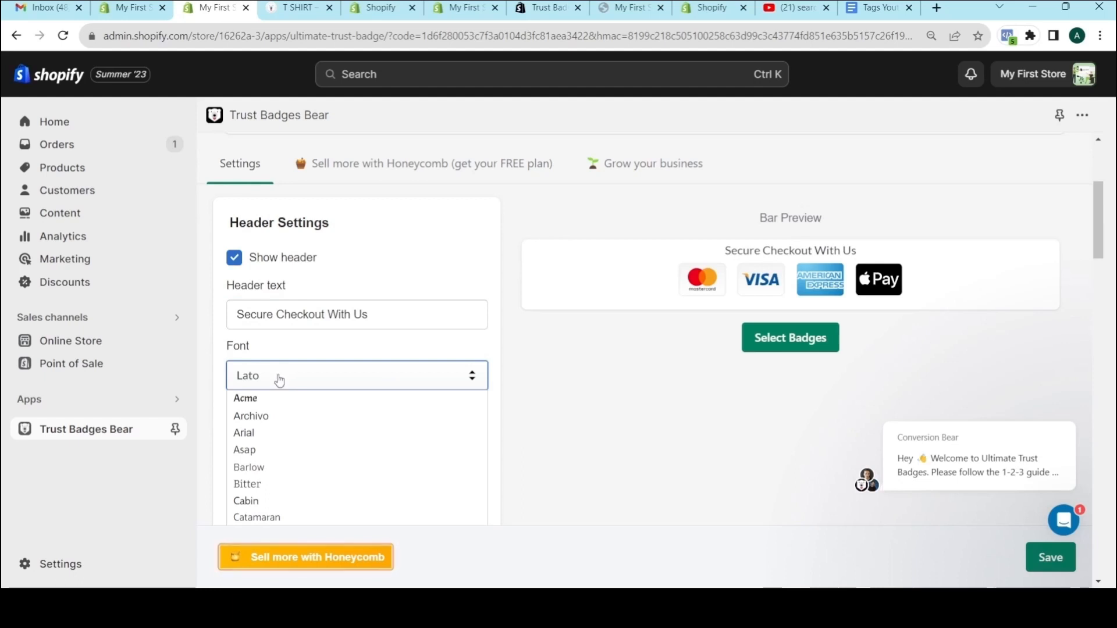
pyautogui.click(258, 420)
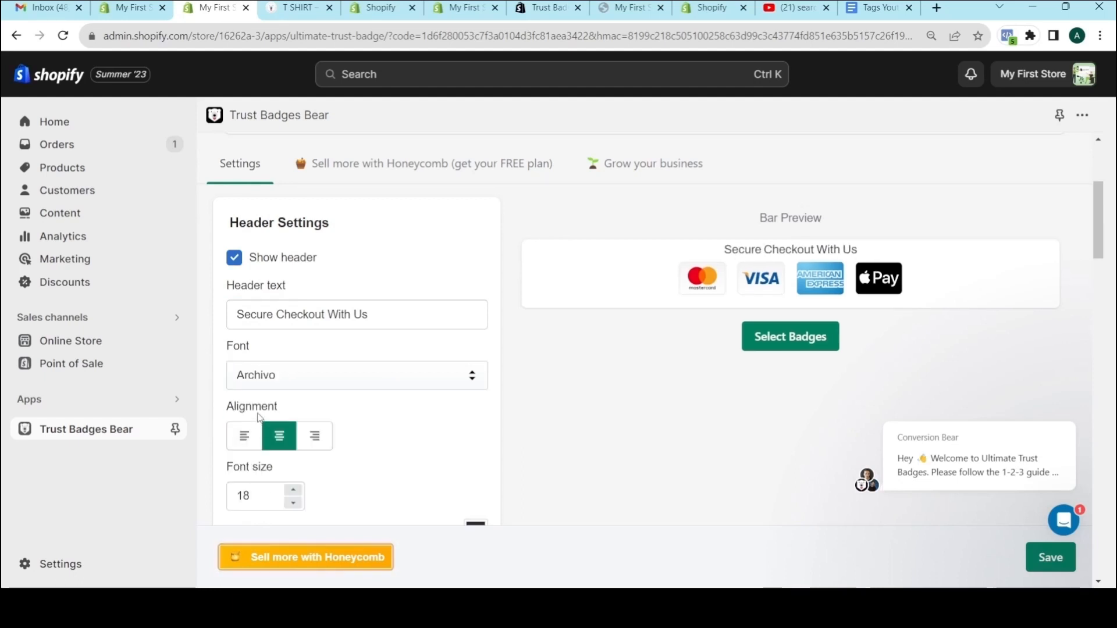
pyautogui.click(259, 405)
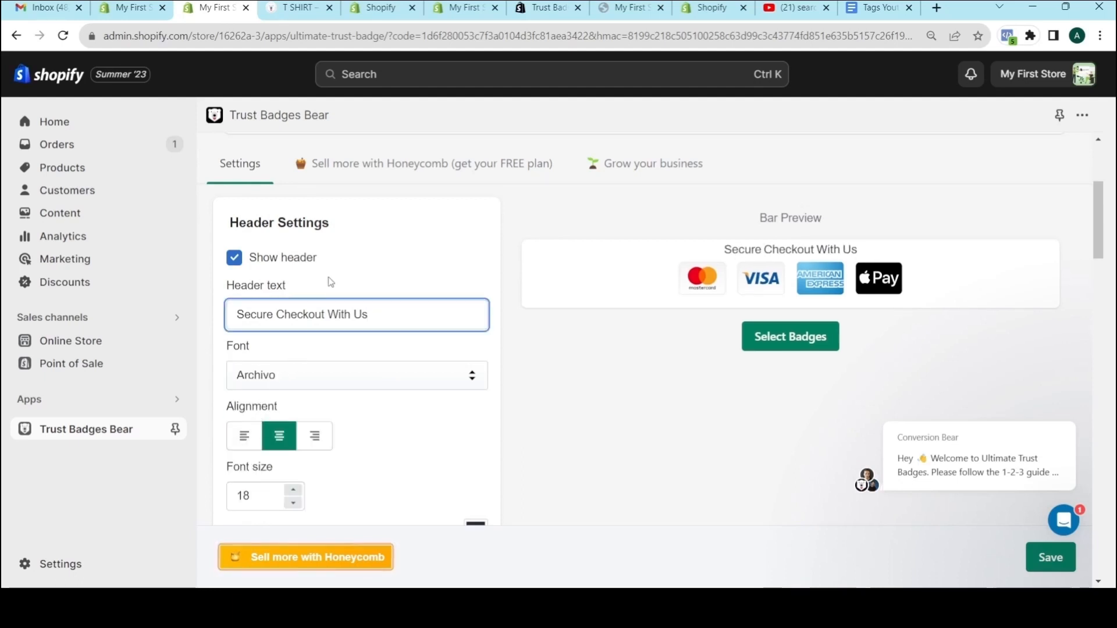
pyautogui.click(315, 379)
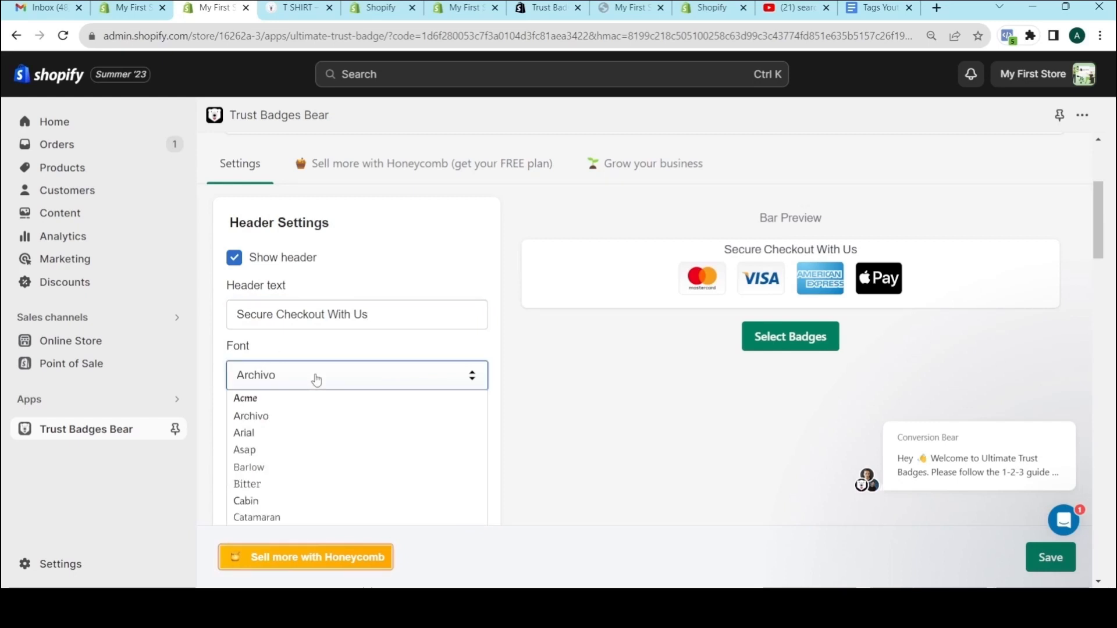
pyautogui.click(302, 351)
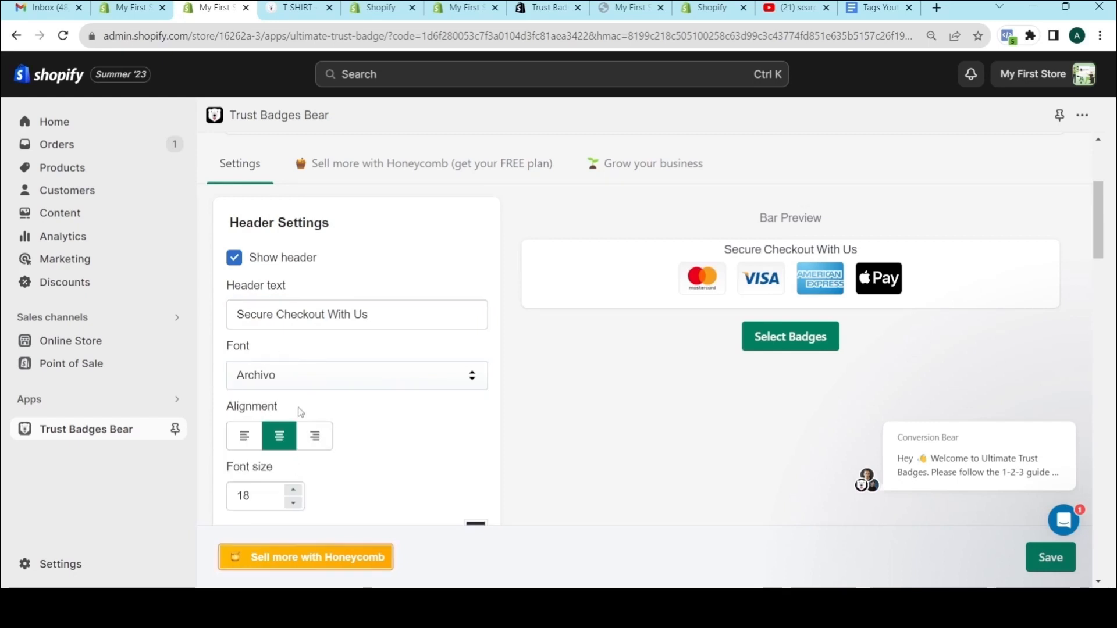
# Try the left, centre and right alignments for the badge header and return it to centre.
pyautogui.scroll(-1, 303, 407)
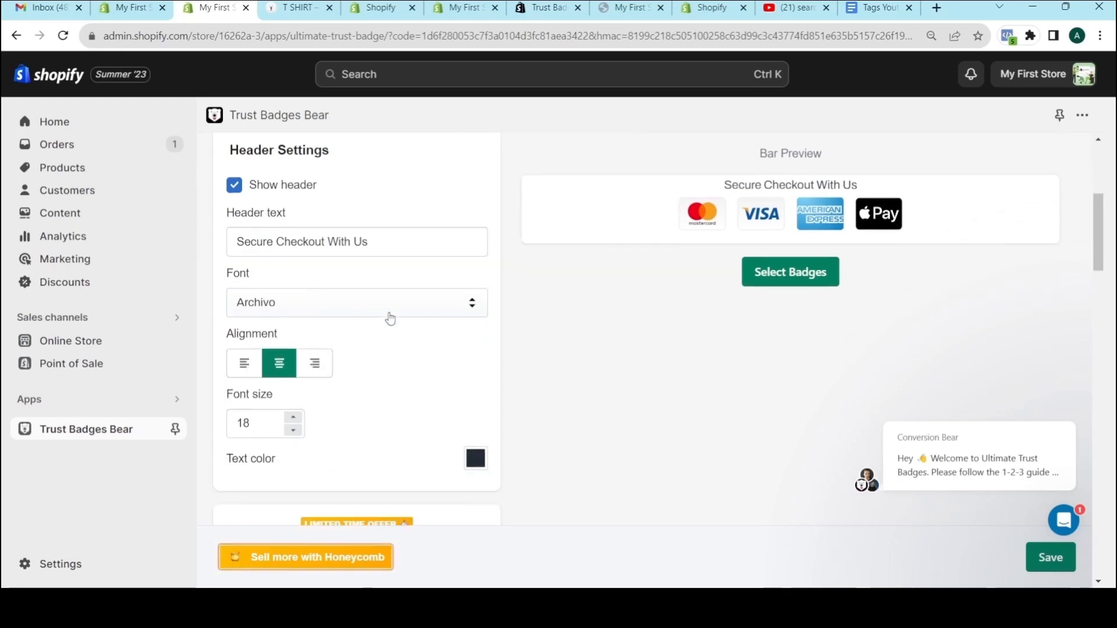
pyautogui.click(243, 364)
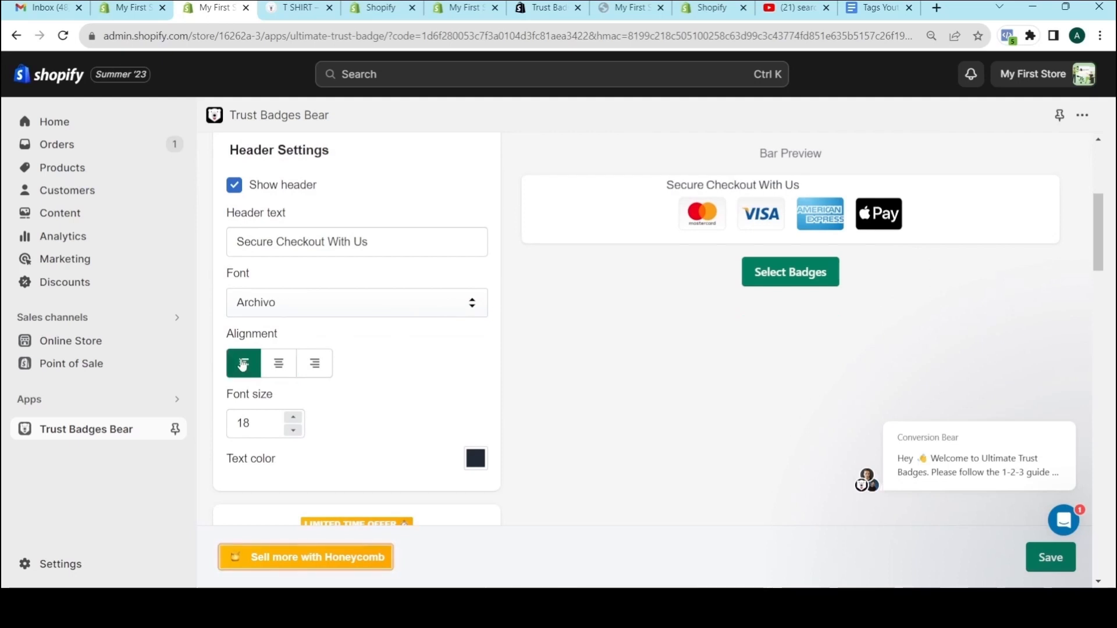
pyautogui.click(279, 363)
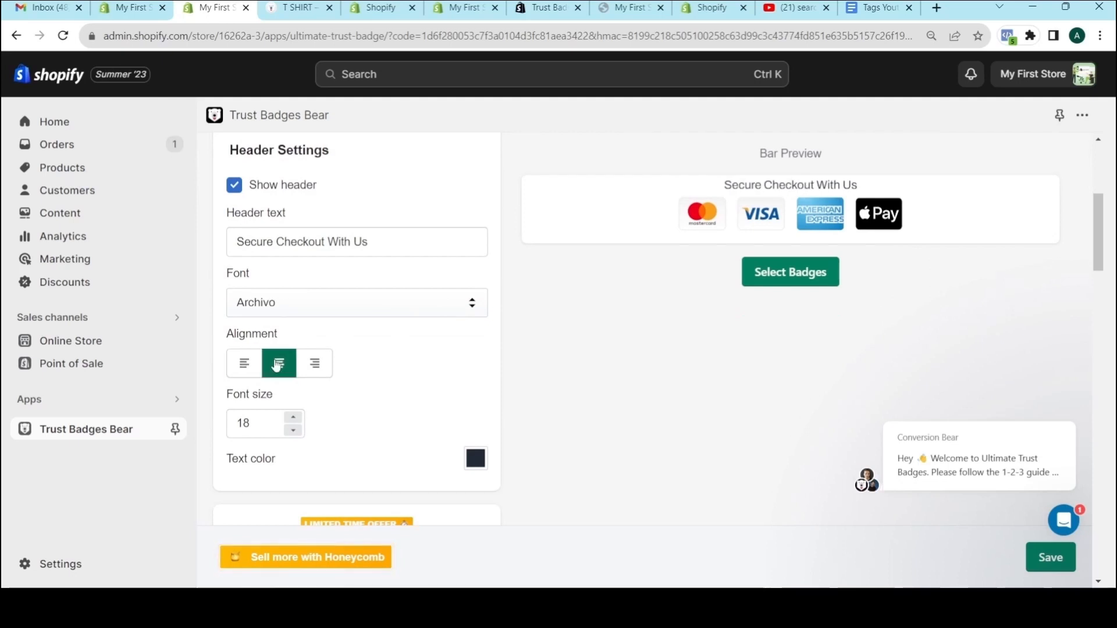
pyautogui.click(316, 365)
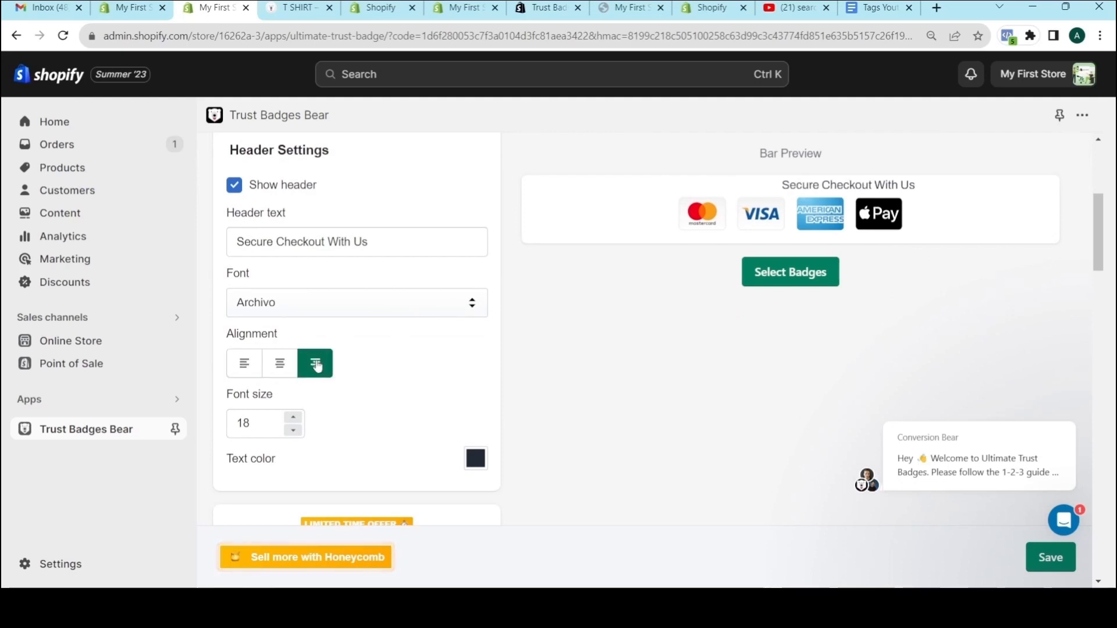
pyautogui.click(280, 363)
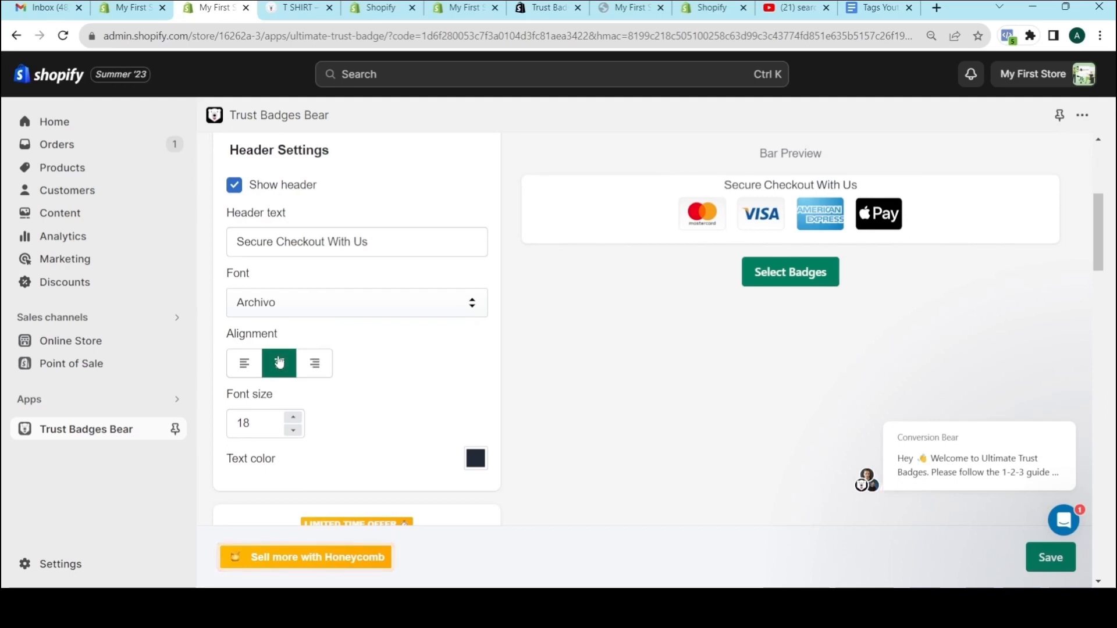
# Set the badge header's text color to the red swatch from the recommended colors.
pyautogui.click(255, 416)
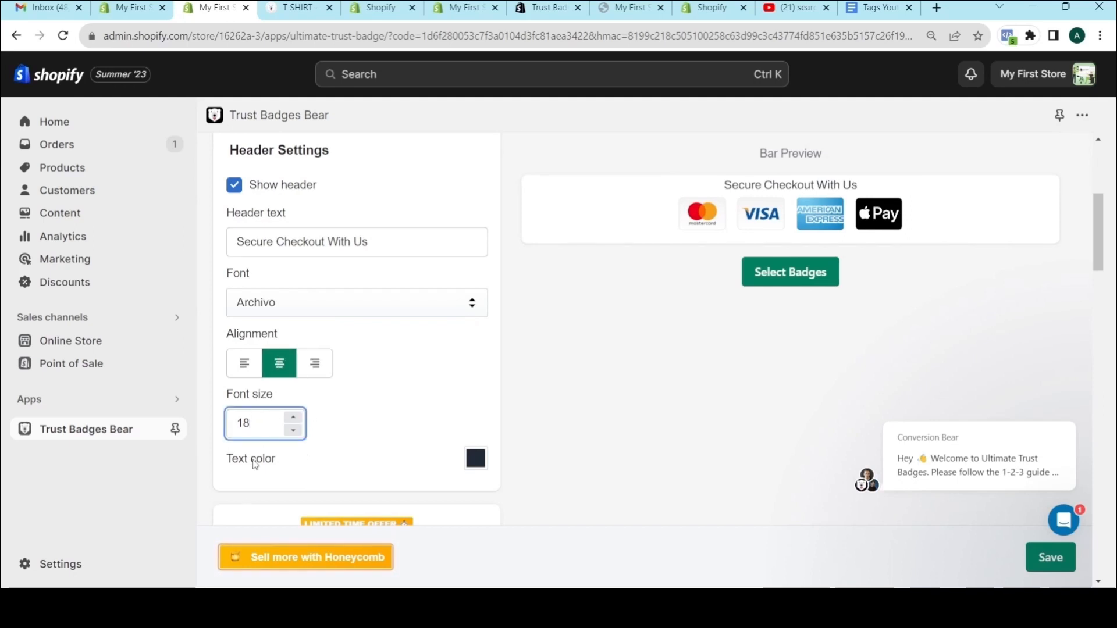
pyautogui.click(468, 463)
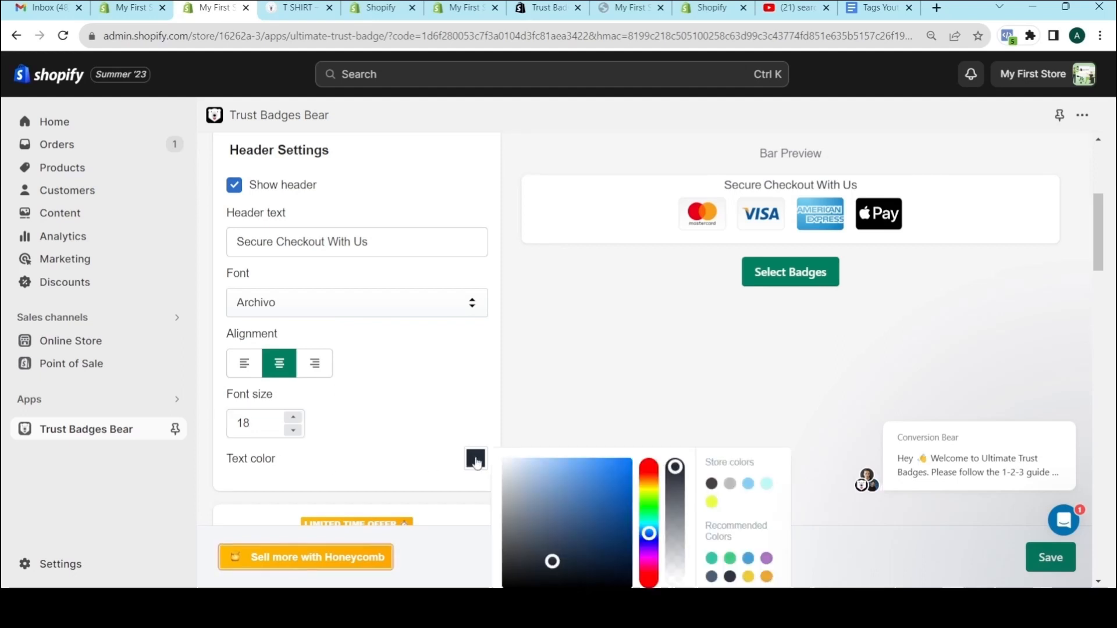
pyautogui.click(649, 473)
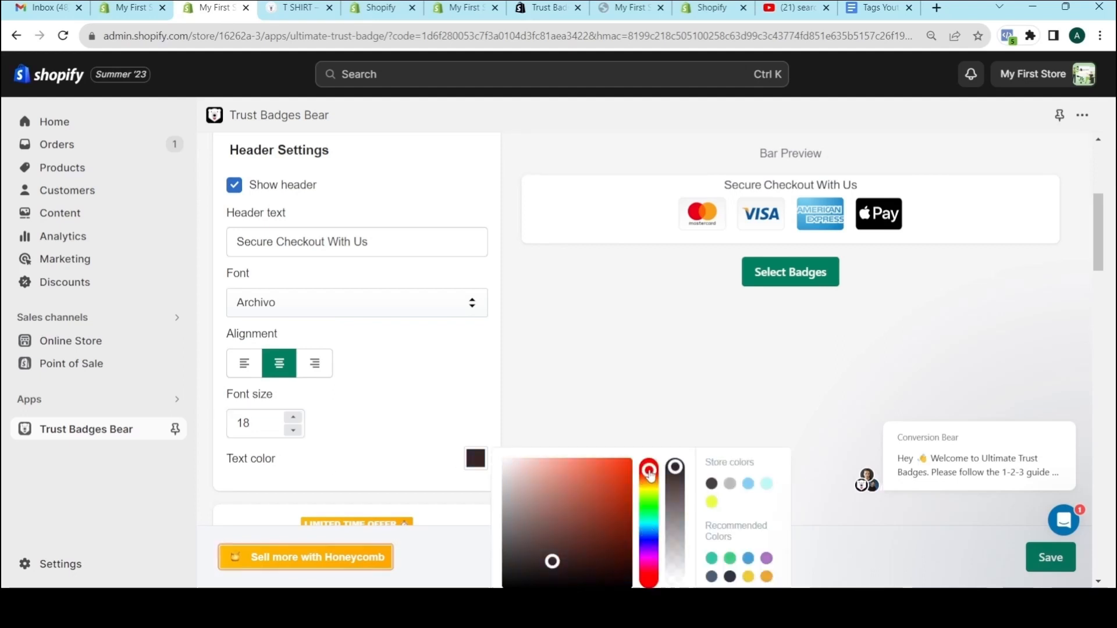
pyautogui.scroll(-3, 527, 439)
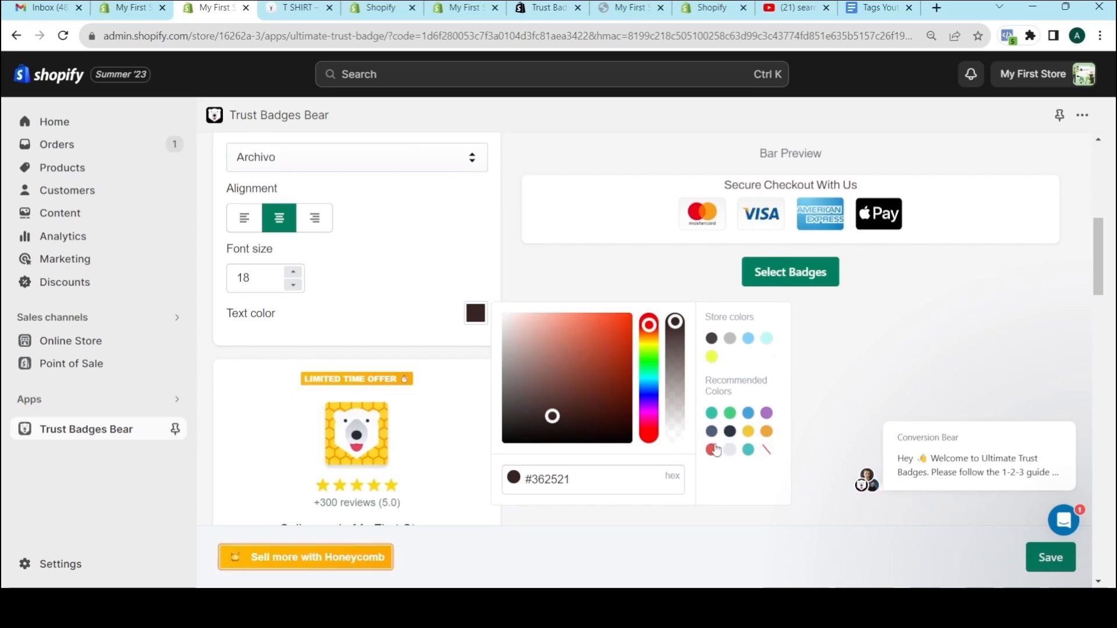
pyautogui.click(715, 451)
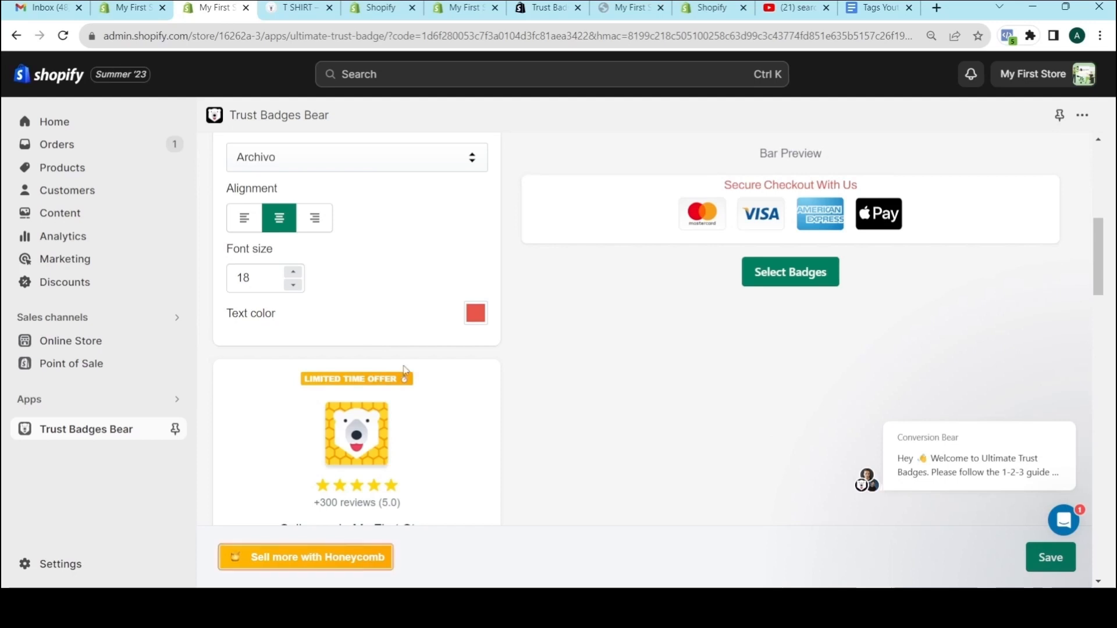
# Save the badge bar's header settings.
pyautogui.click(1054, 560)
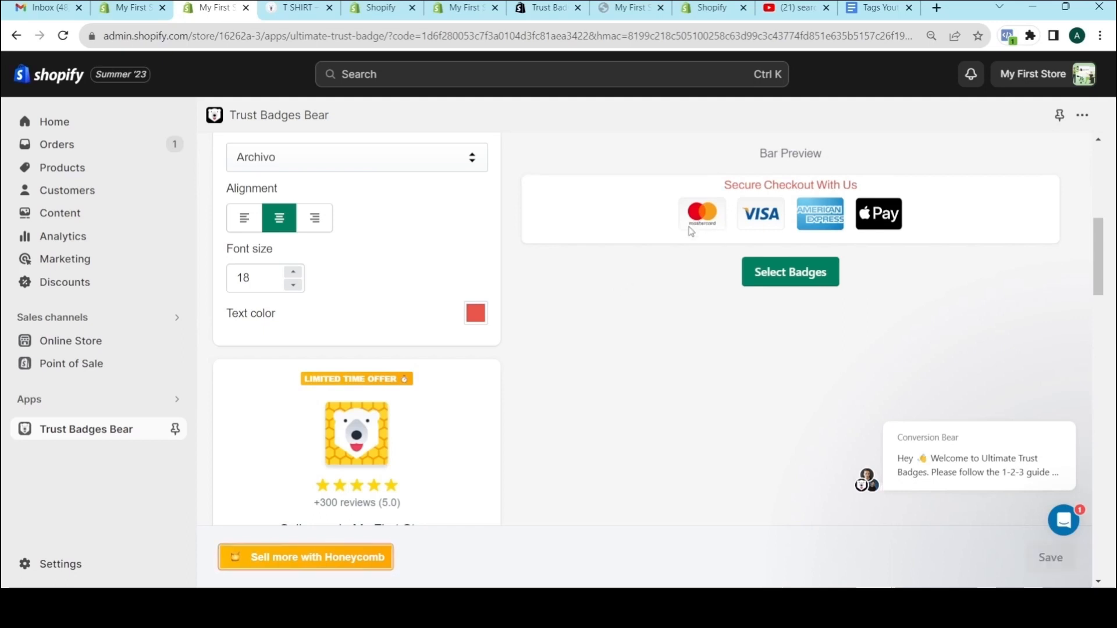
# Add the Amazon "pay" badge as the fifth badge in the bar and save the selection.
pyautogui.click(780, 276)
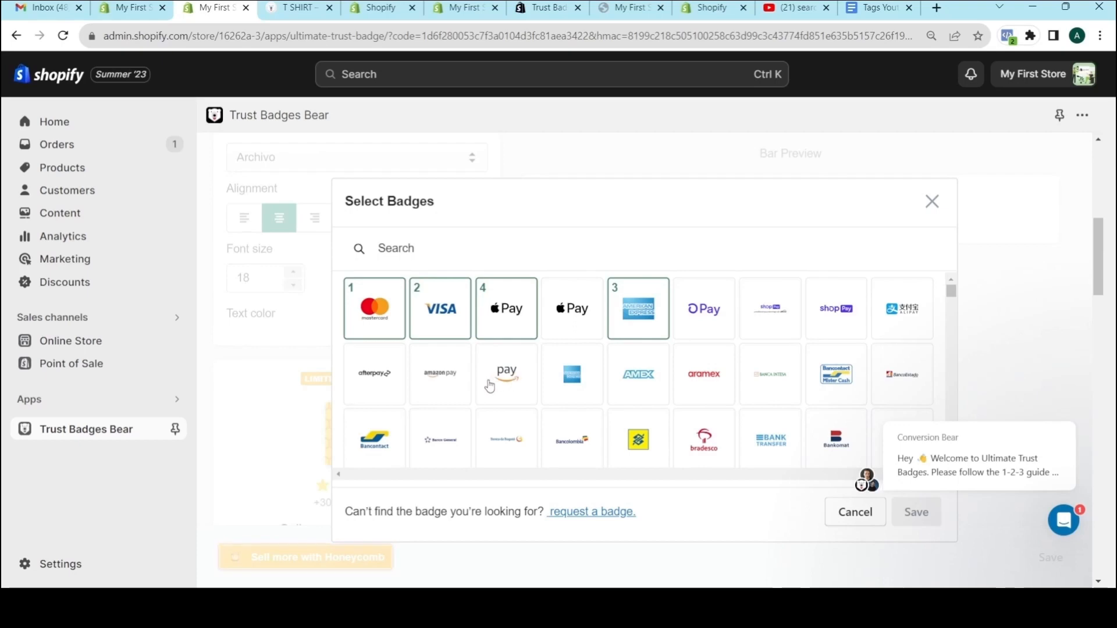
pyautogui.click(508, 380)
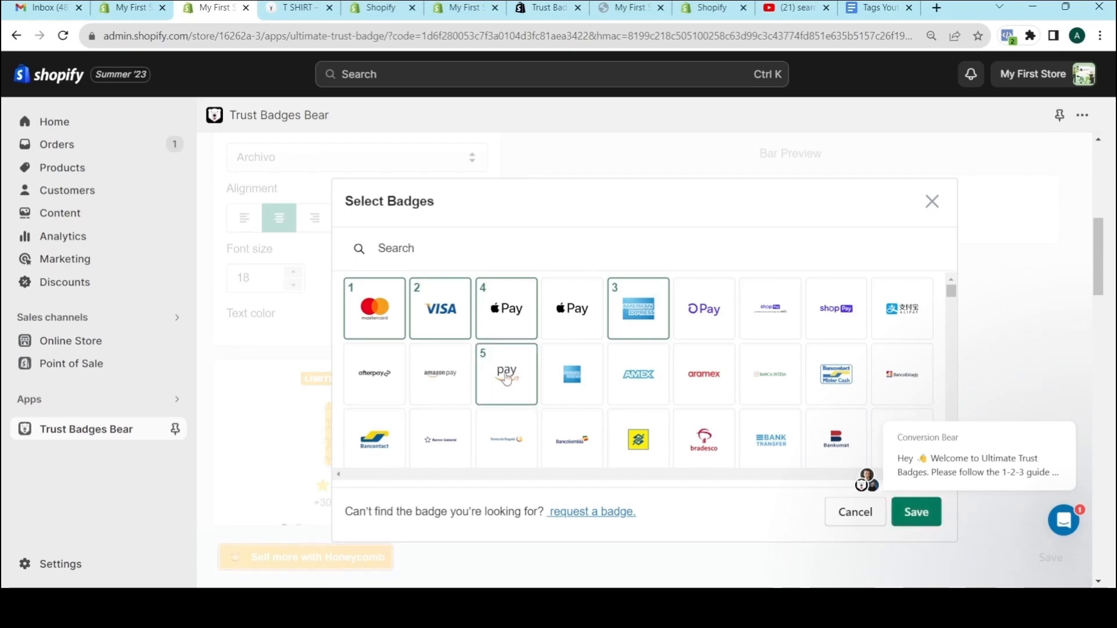
pyautogui.click(911, 512)
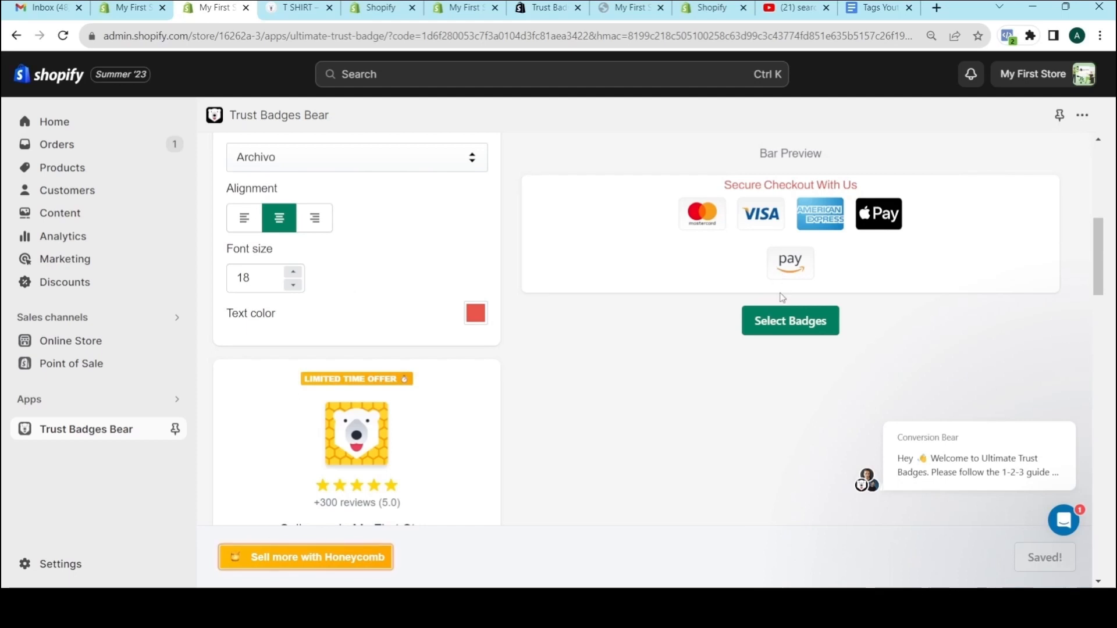
# Remove the Amazon "pay" badge from the bar and save the selection.
pyautogui.click(781, 320)
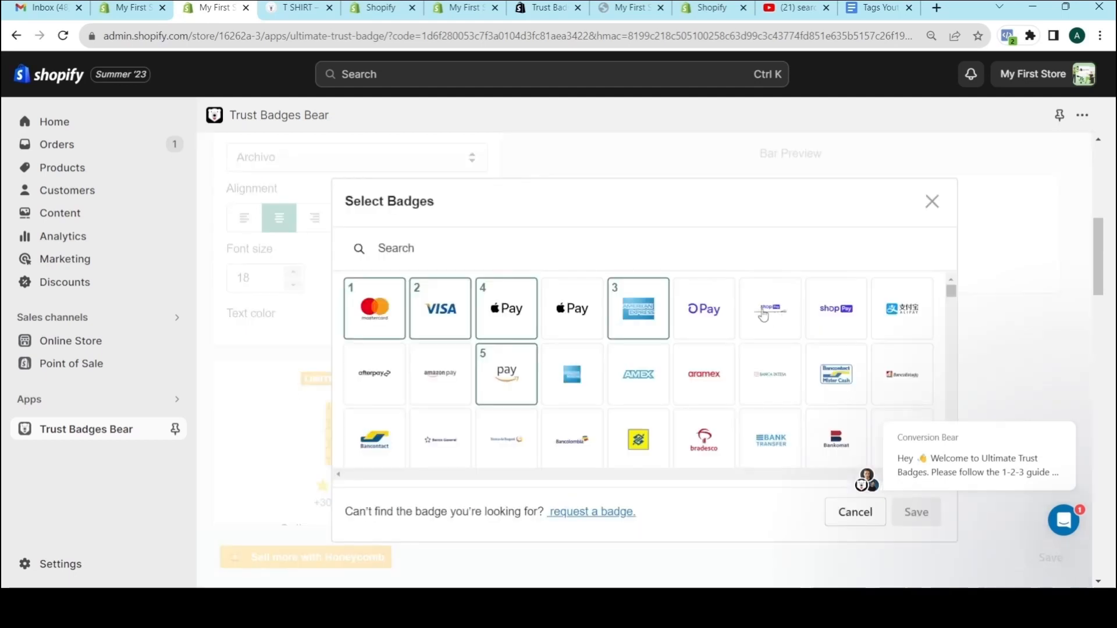
pyautogui.click(503, 374)
pyautogui.click(925, 518)
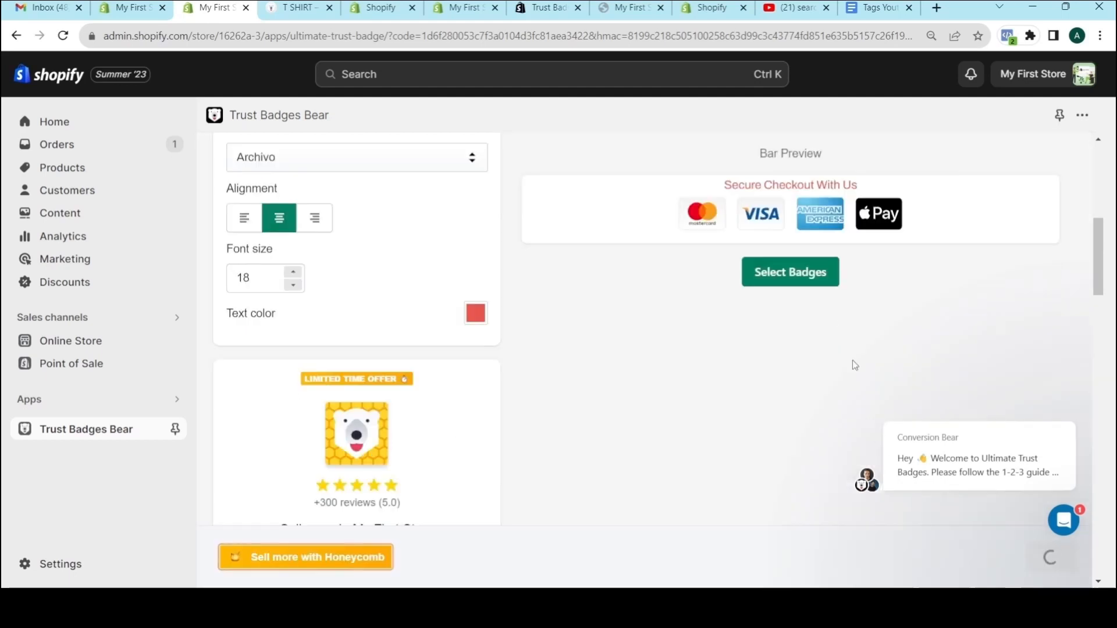
# Test the badges in the live store by examining the bar below the T-shirt product's price, and compare it with the app's settings.
pyautogui.scroll(5, 812, 287)
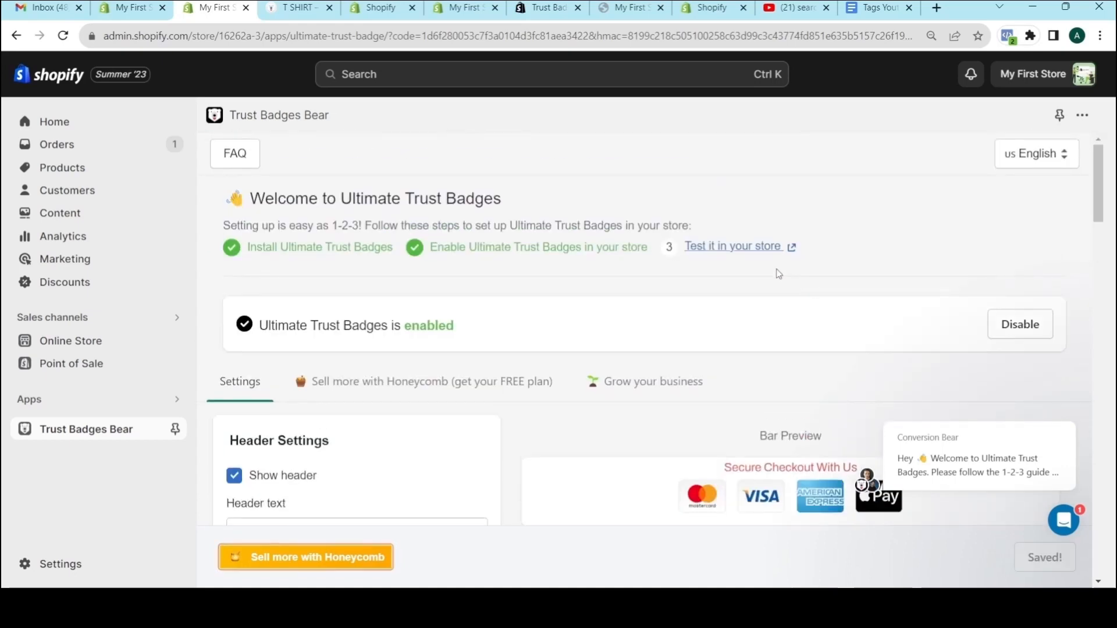
pyautogui.click(731, 246)
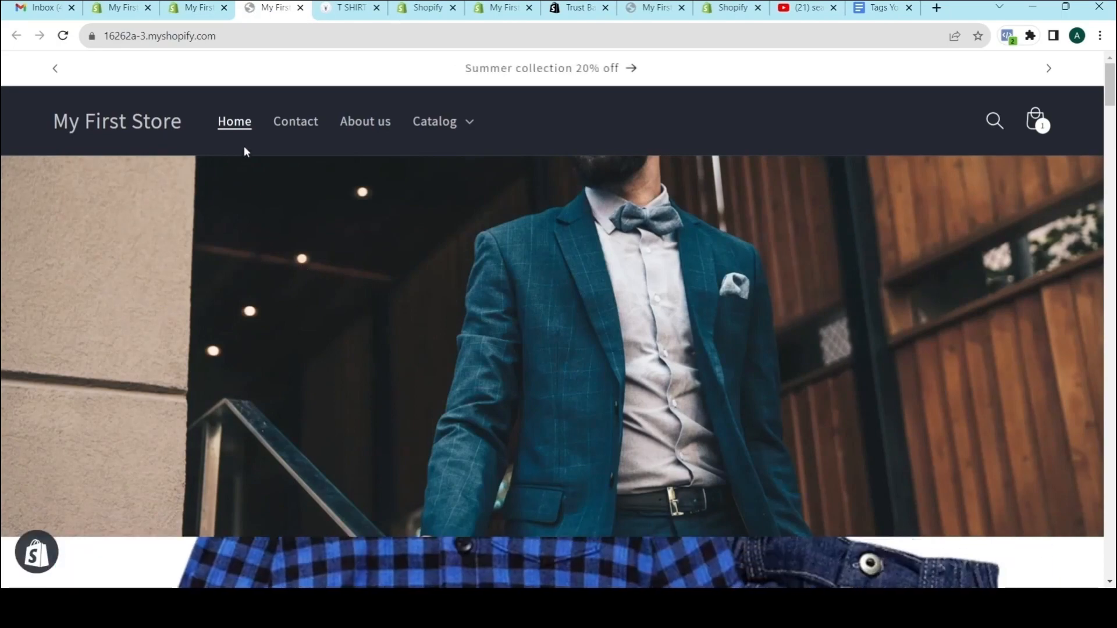
pyautogui.scroll(-4, 256, 150)
pyautogui.scroll(-20, 257, 151)
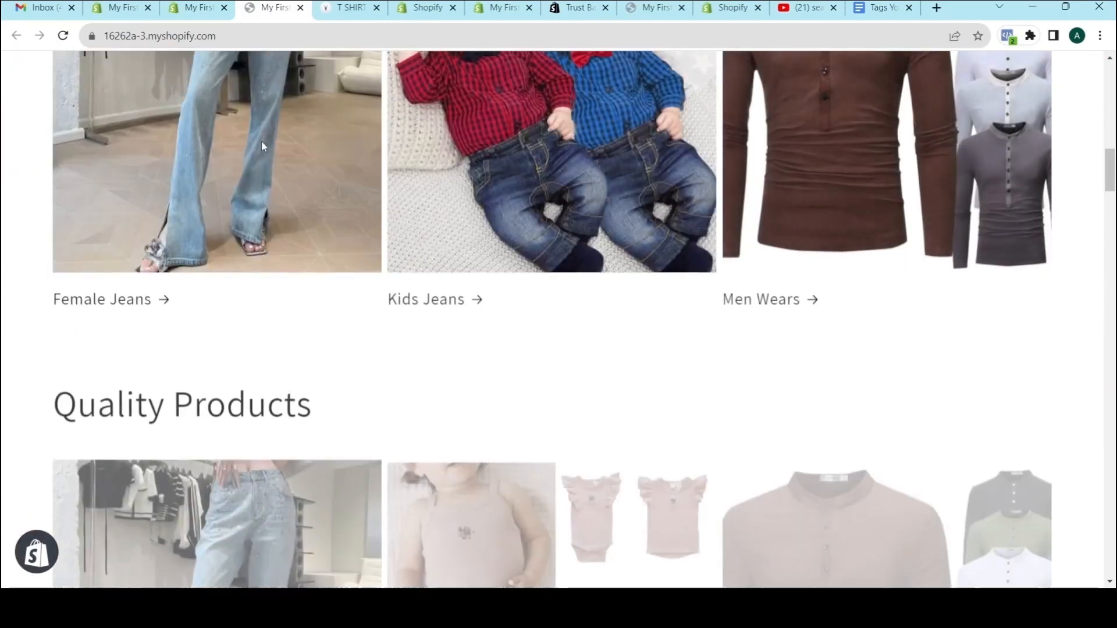
pyautogui.scroll(-15, 262, 146)
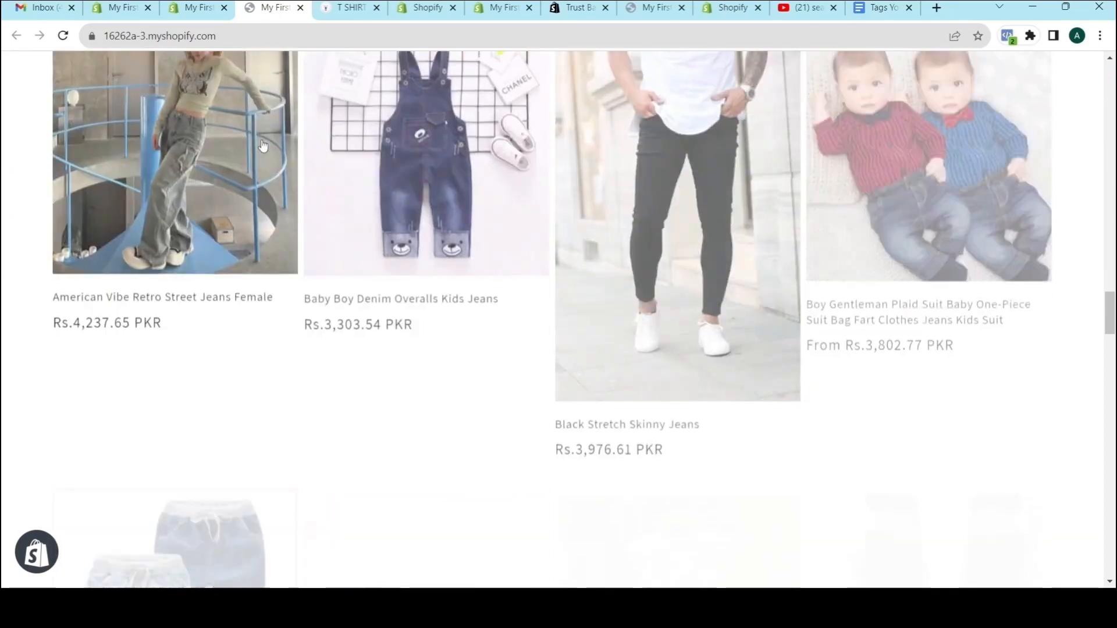
pyautogui.scroll(-12, 263, 145)
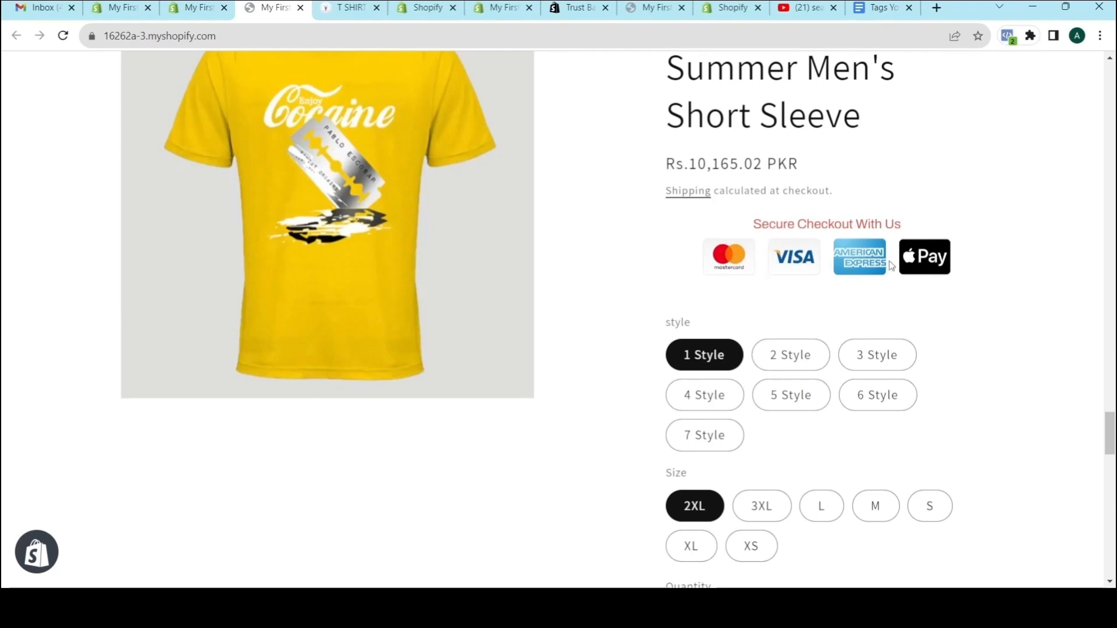
pyautogui.click(193, 13)
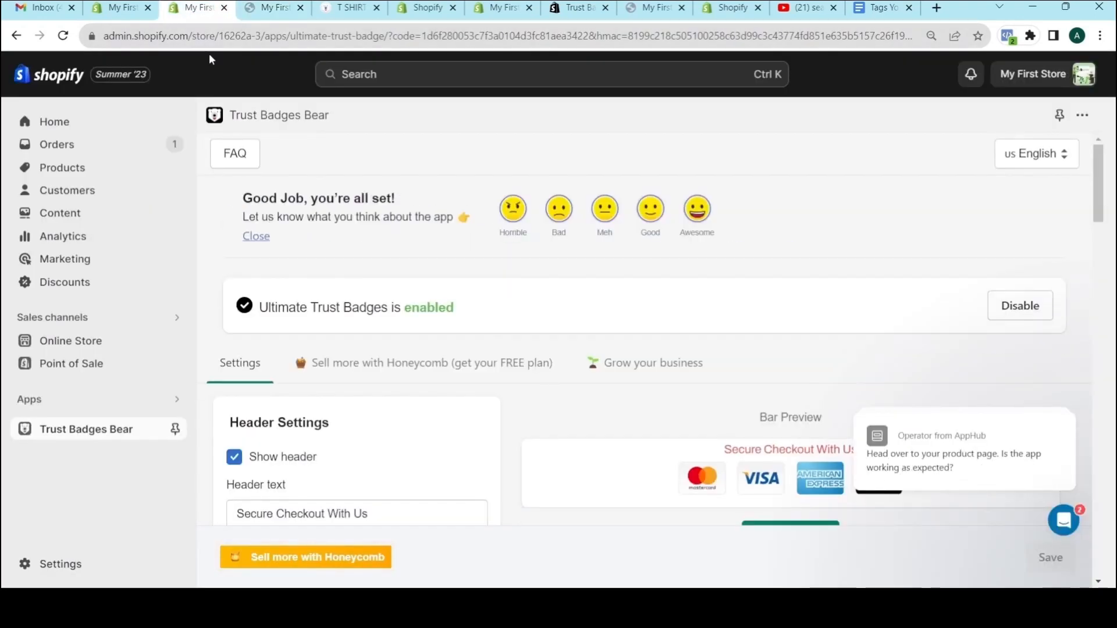
pyautogui.click(258, 8)
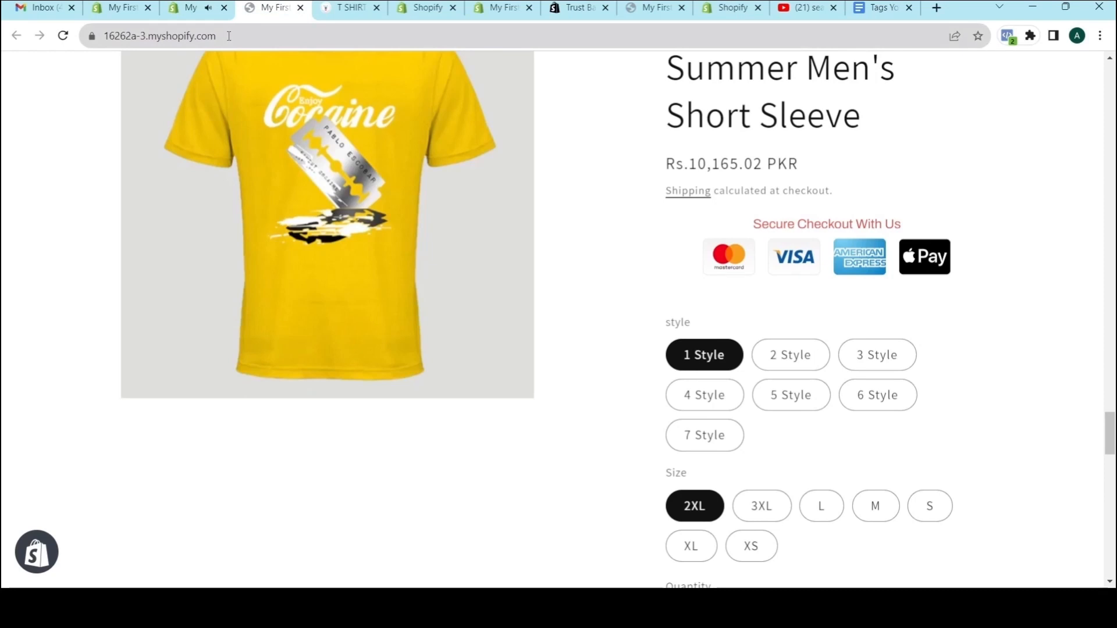